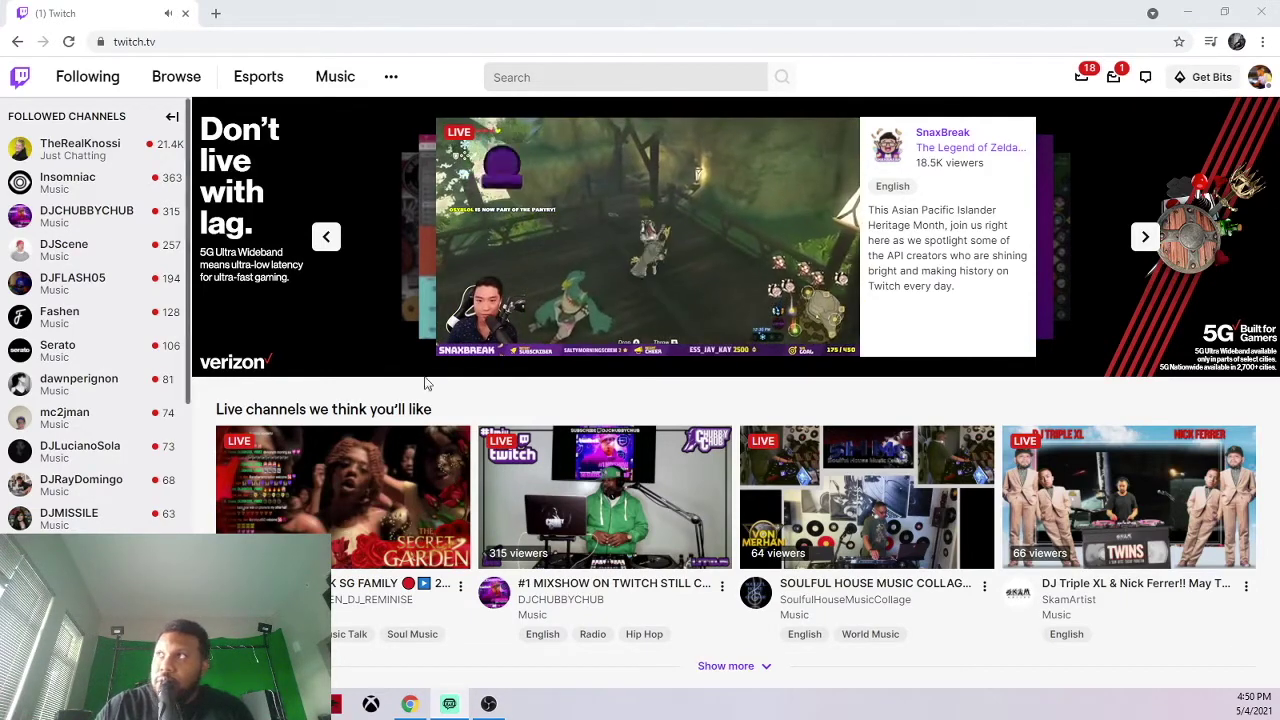
Go from the Twitch profile avatar menu to the Creator Dashboard's Stream Manager.
click(1259, 77)
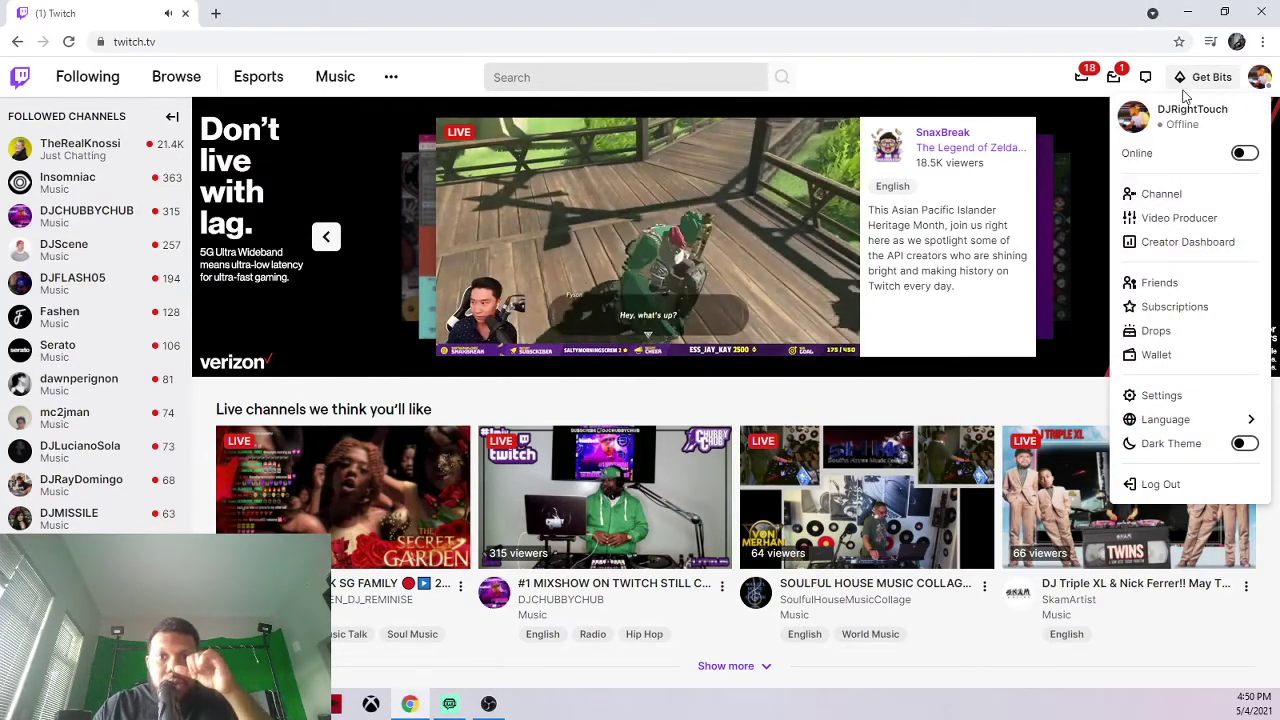
click(1191, 242)
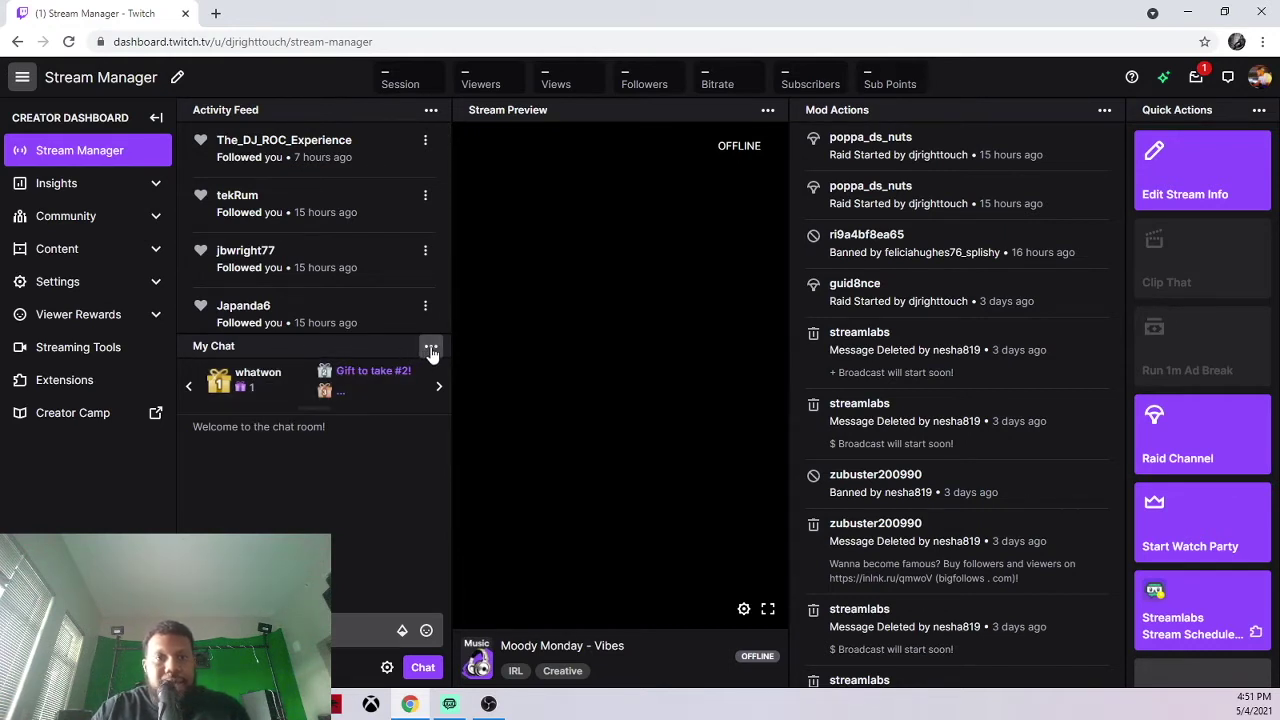
Pop the My Chat panel out into its own window and move it aside.
click(431, 350)
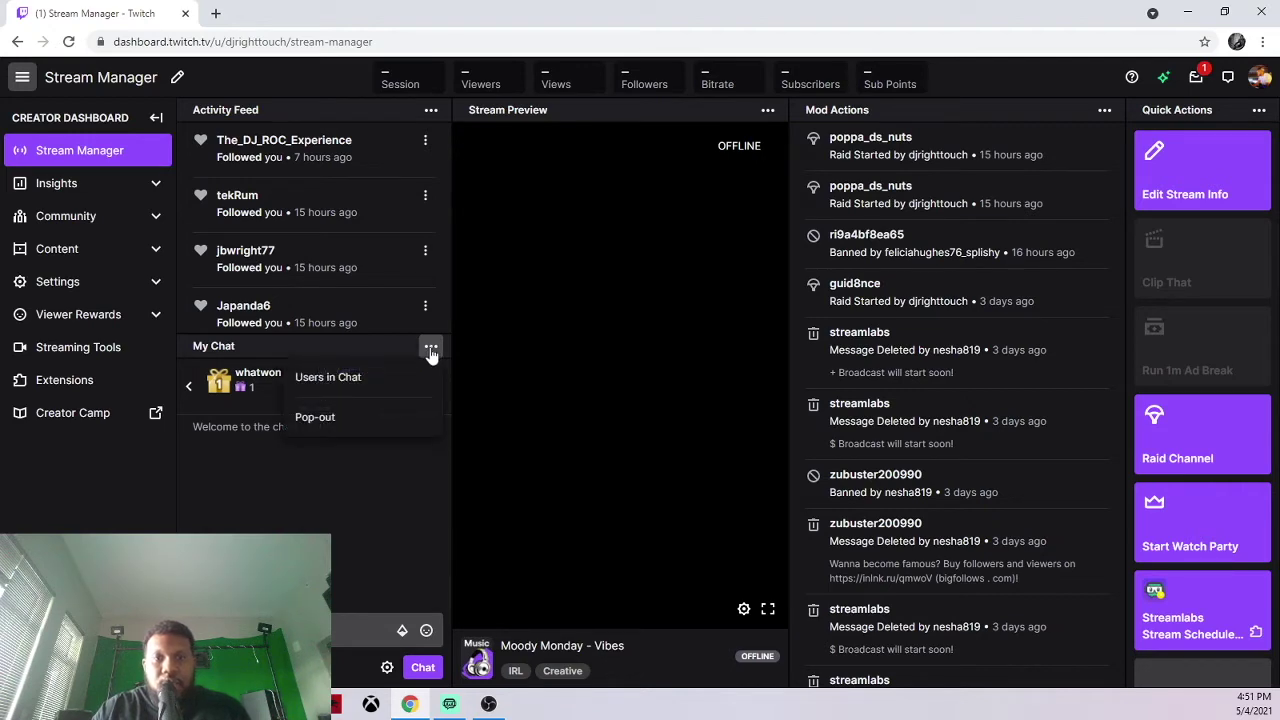
click(397, 419)
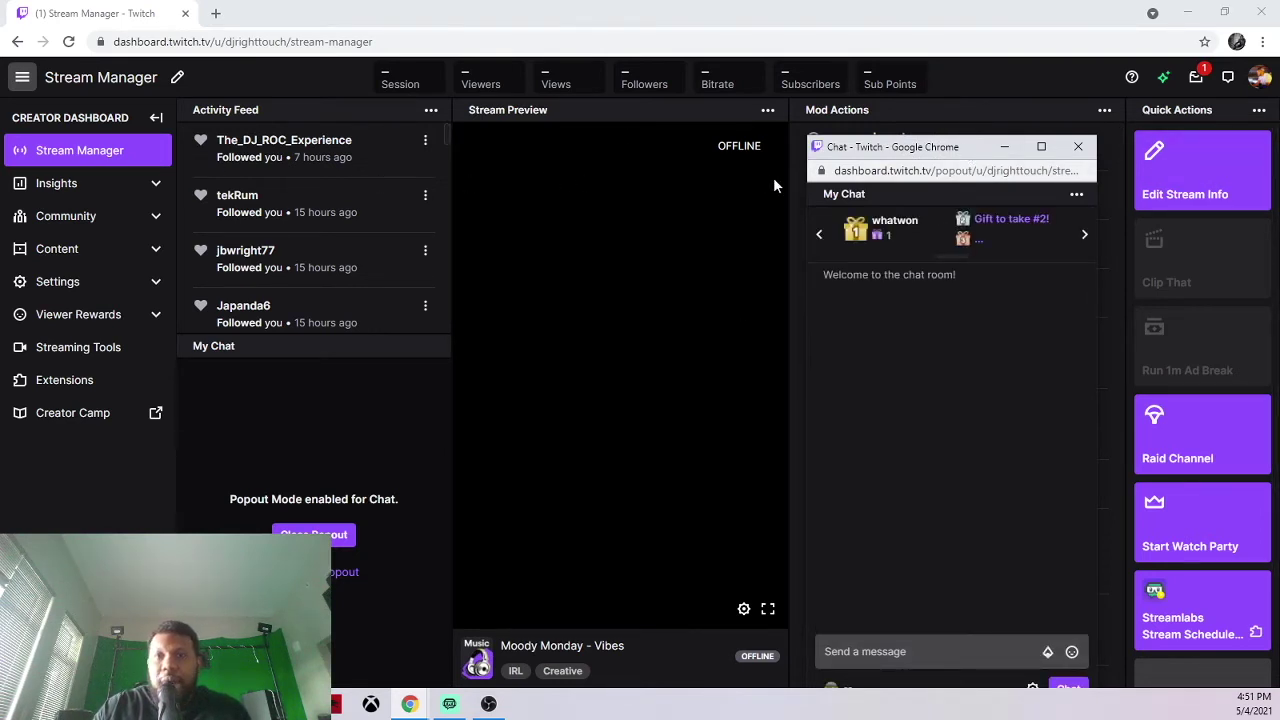
drag(866, 151, 710, 146)
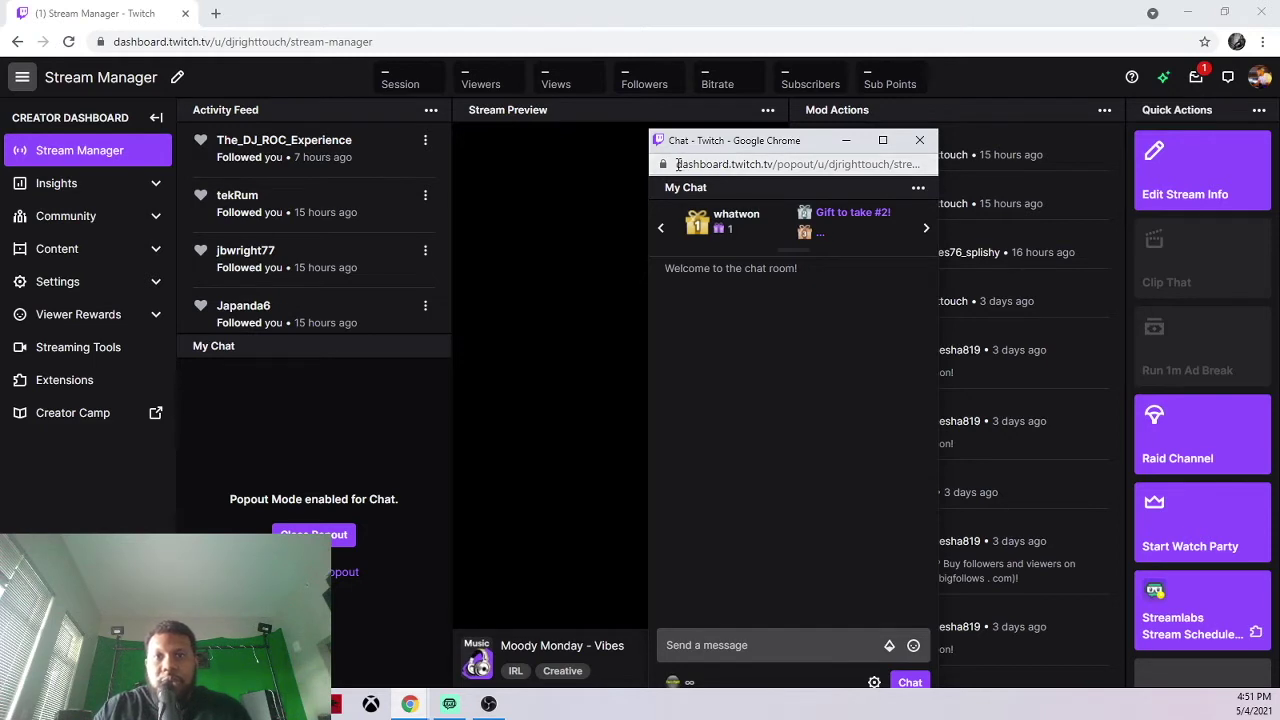
Copy the popout chat window's full URL from its address bar.
click(680, 165)
drag(680, 165, 910, 165)
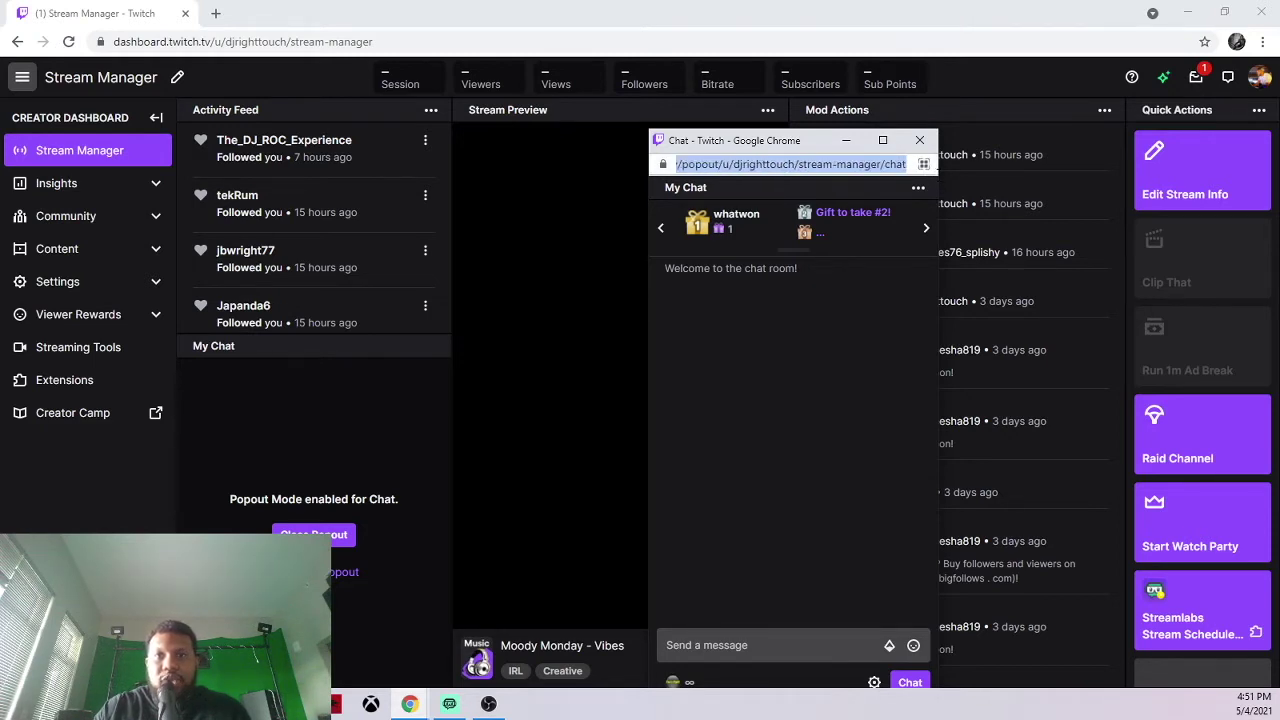
right_click(876, 166)
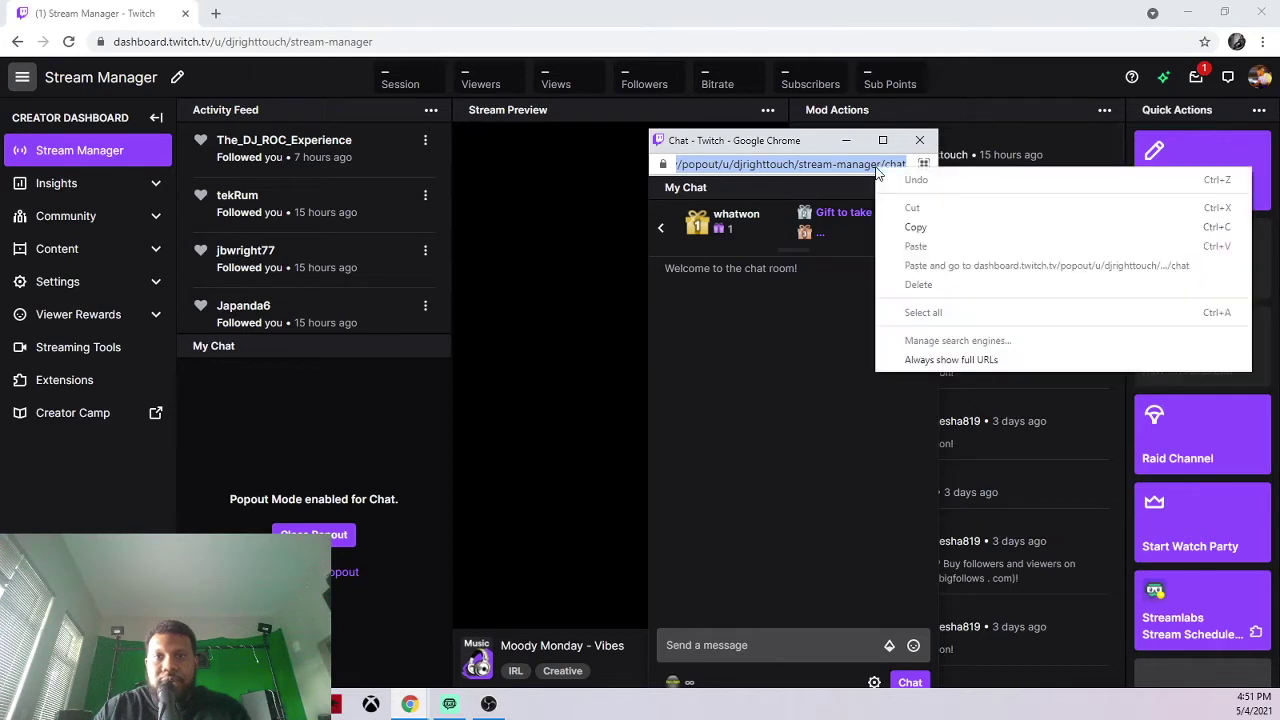
click(916, 229)
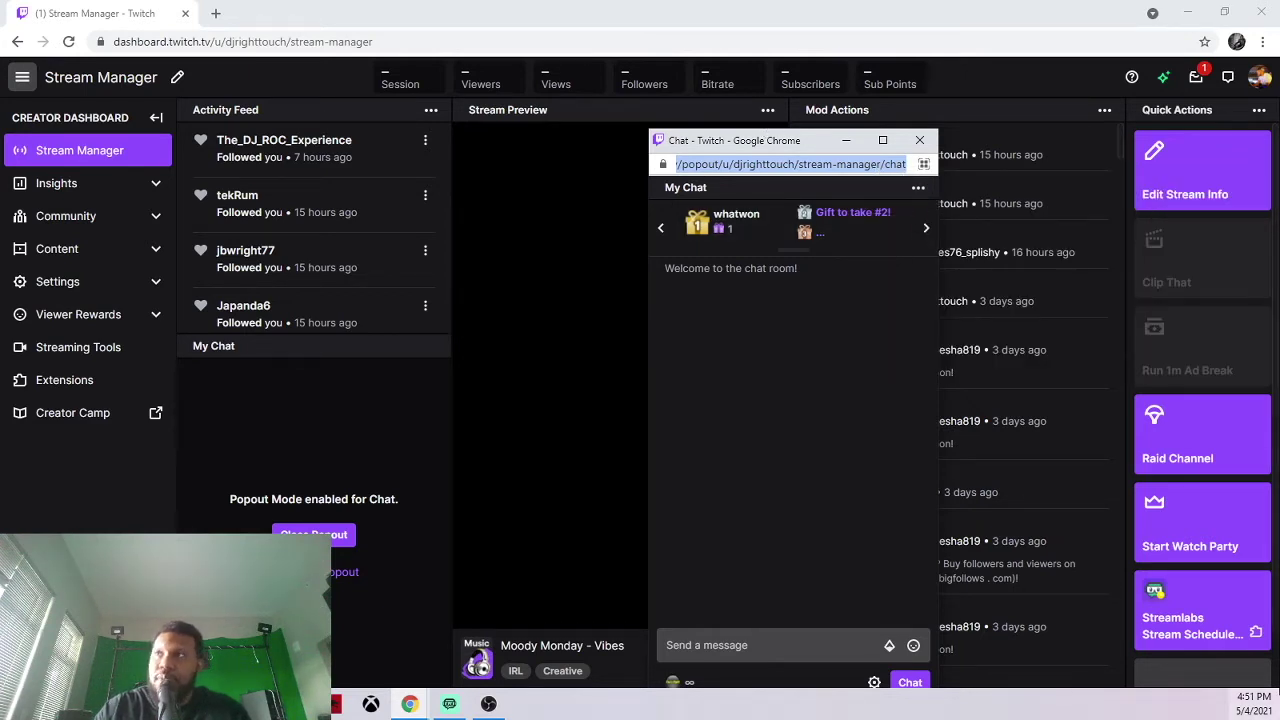
In OBS Custom Browser Docks, add a dock named 'Chat' with the pasted popout chat URL and apply.
click(490, 706)
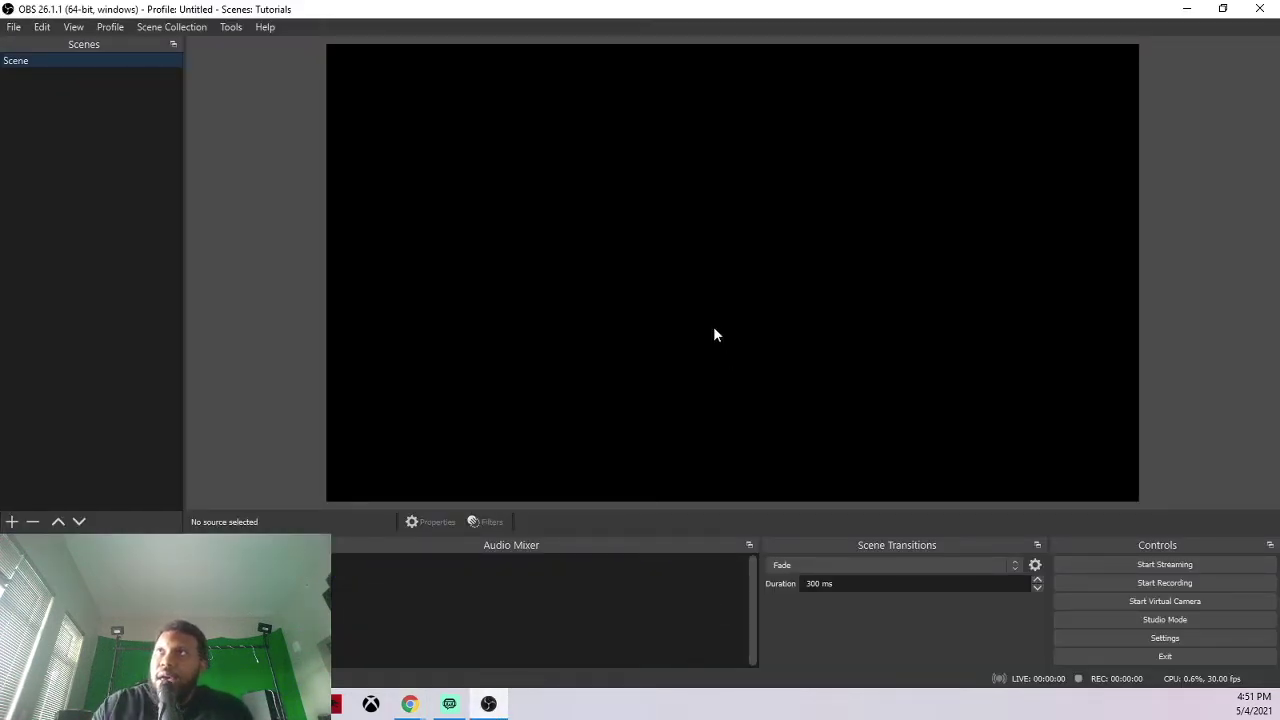
click(72, 28)
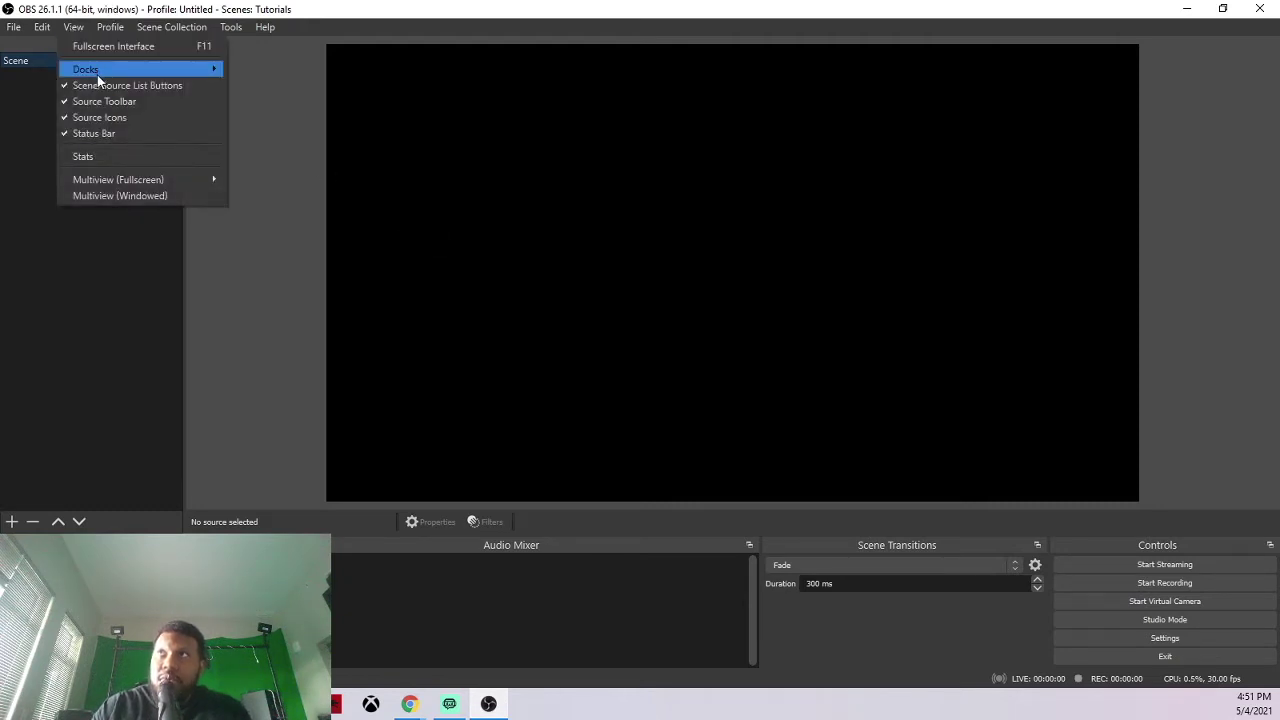
mouse_move(97, 75)
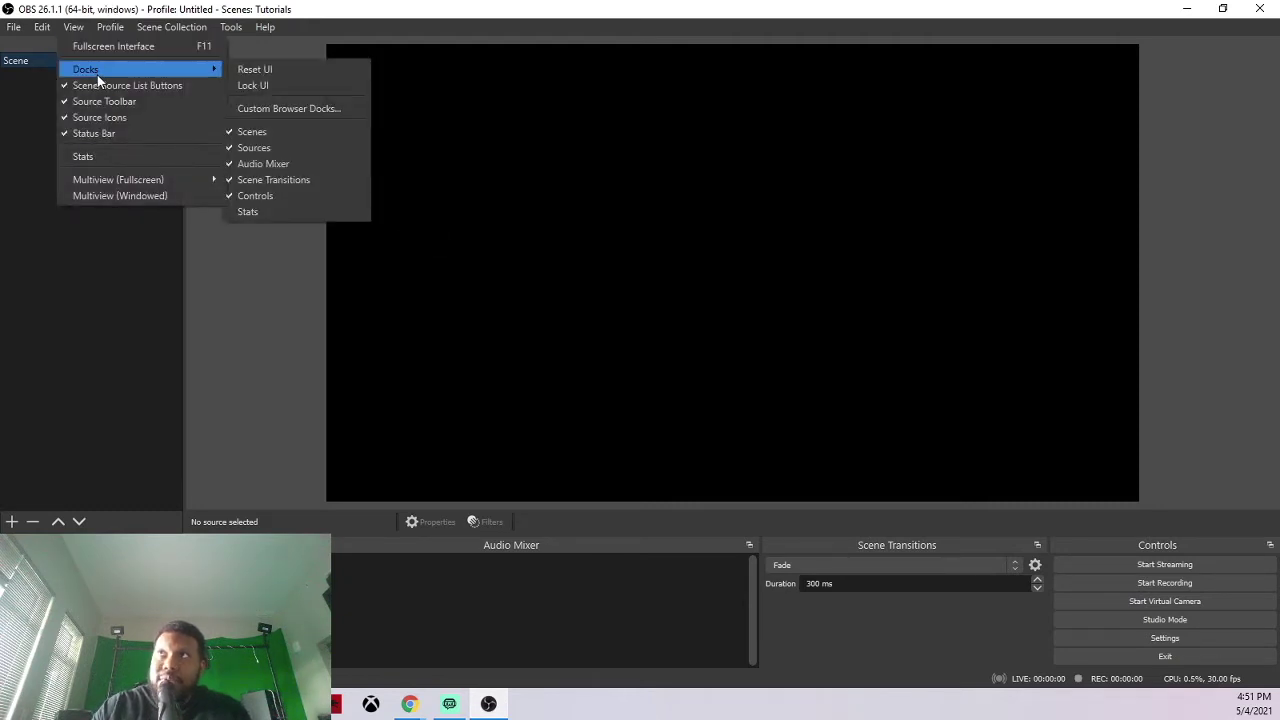
click(315, 113)
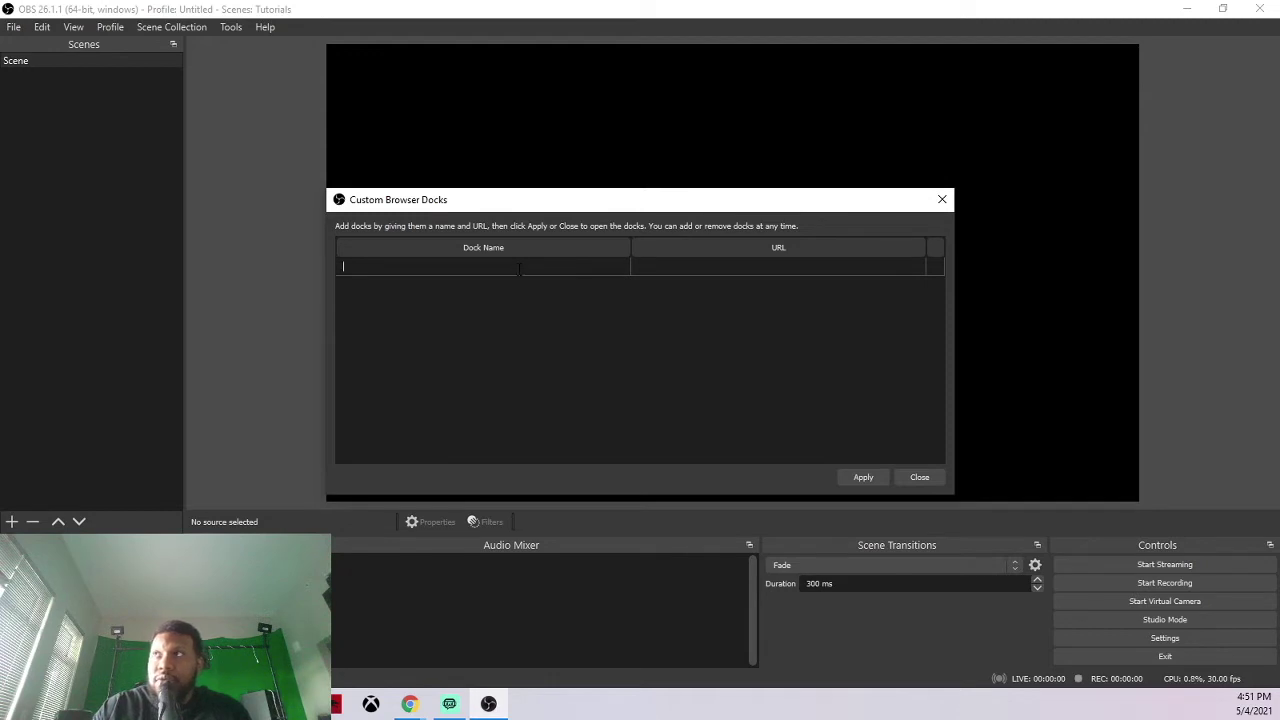
click(715, 268)
right_click(715, 268)
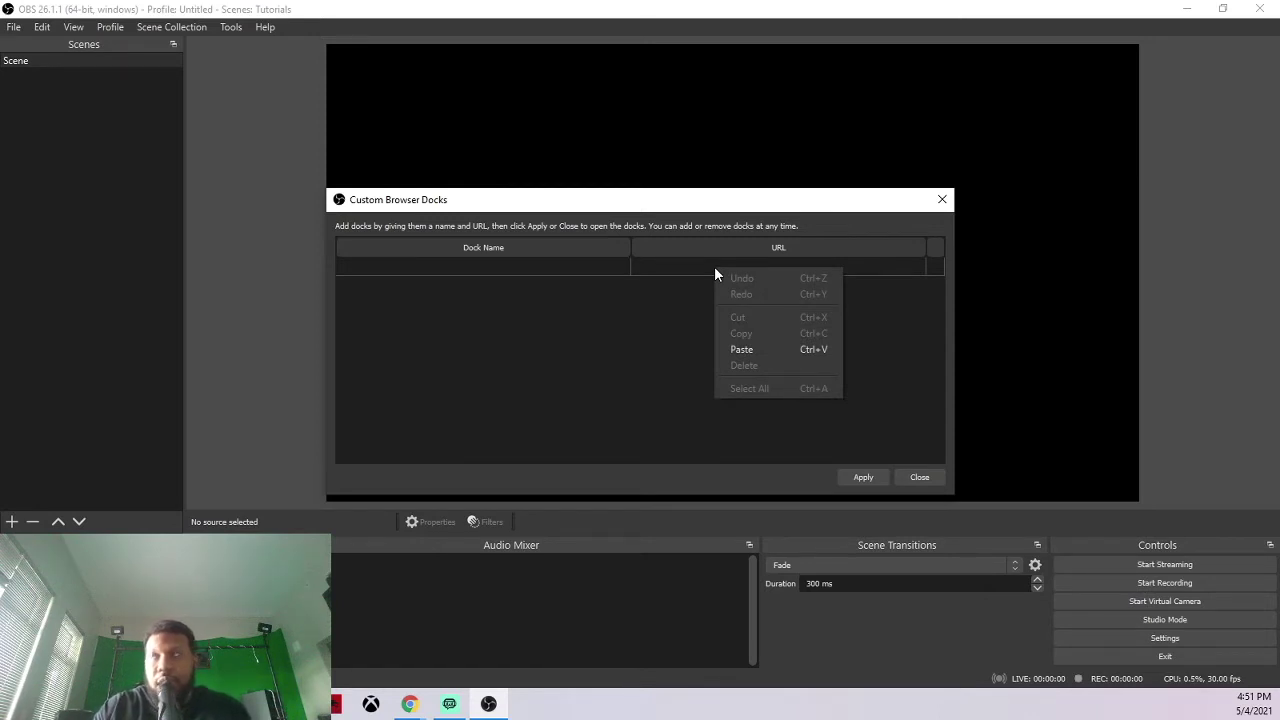
click(755, 348)
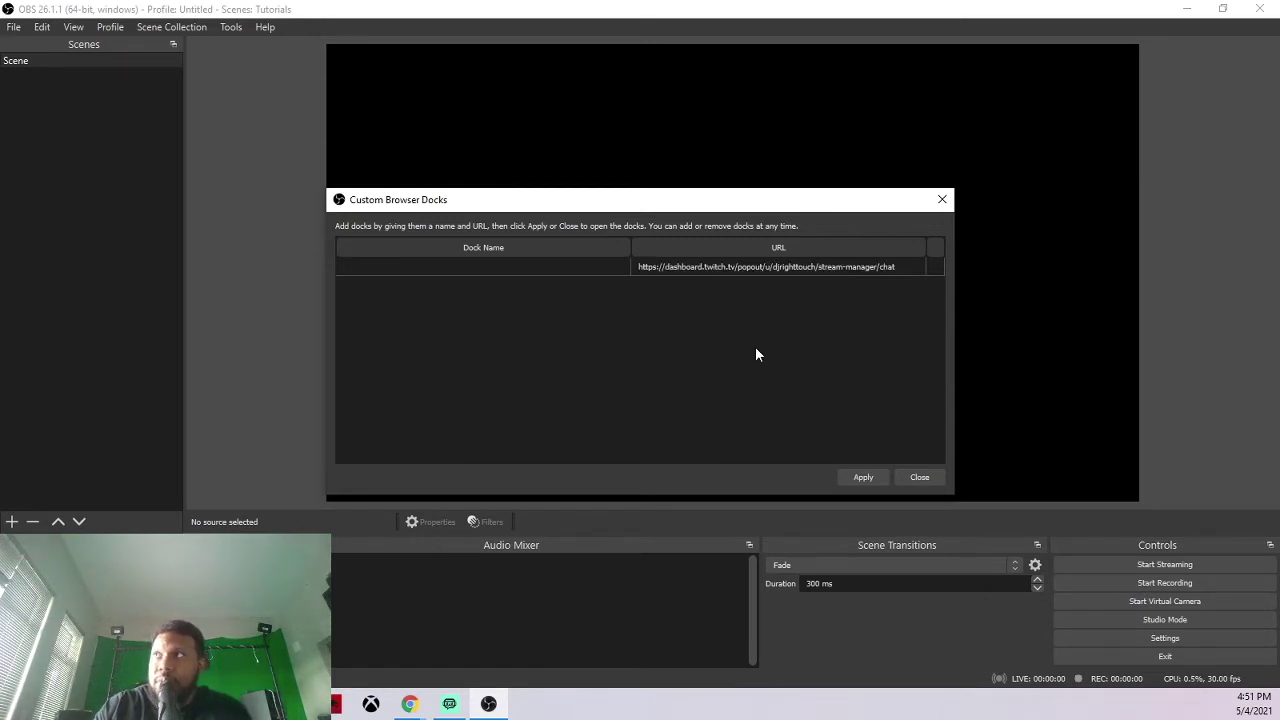
click(549, 268)
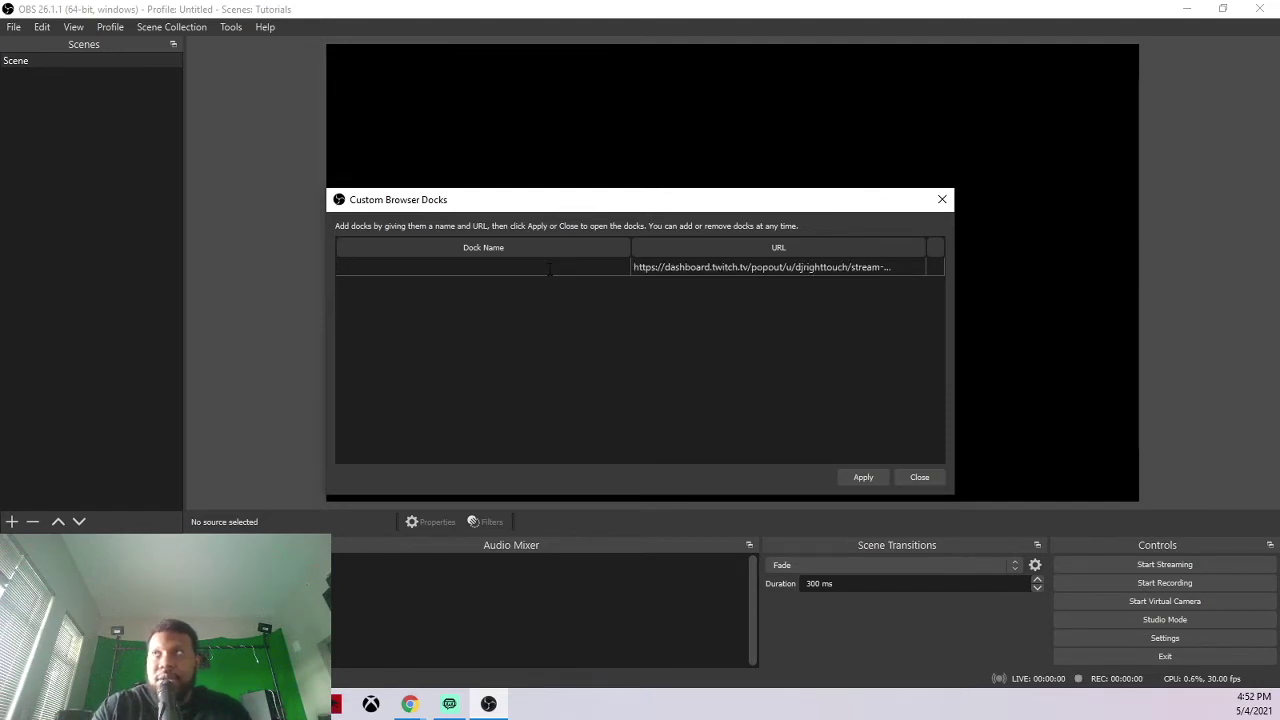
text(Chat)
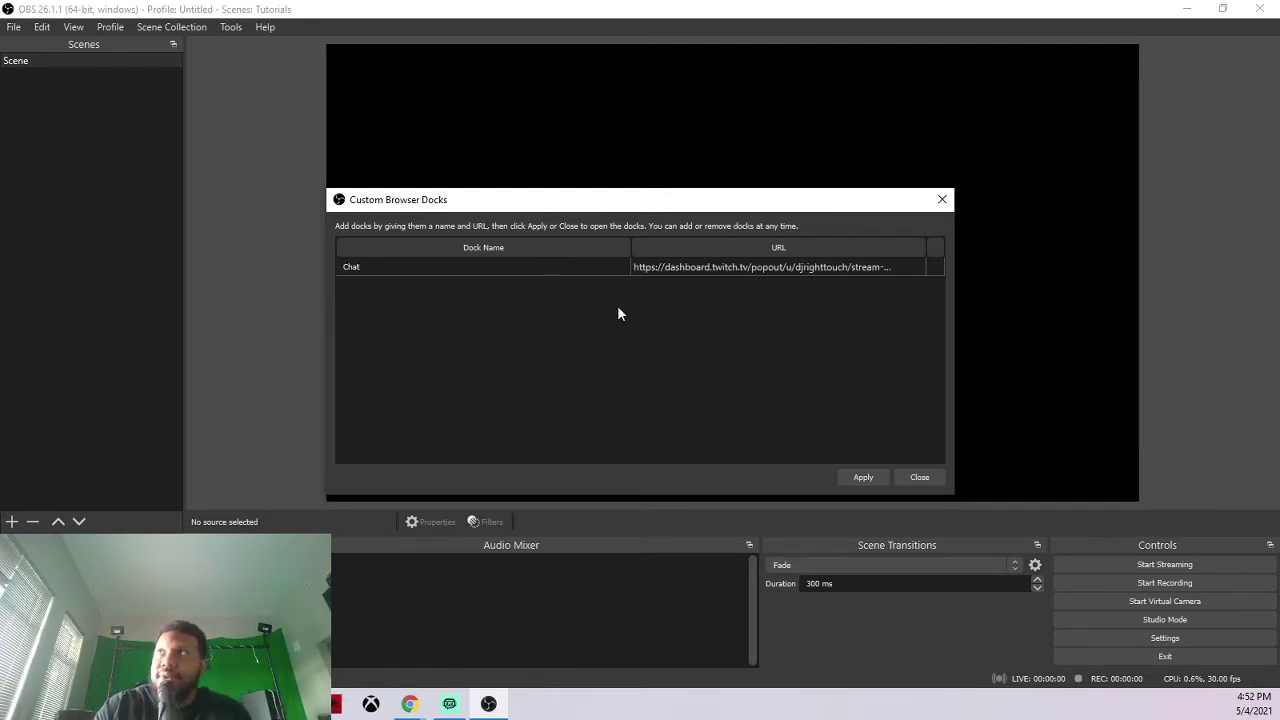
click(863, 478)
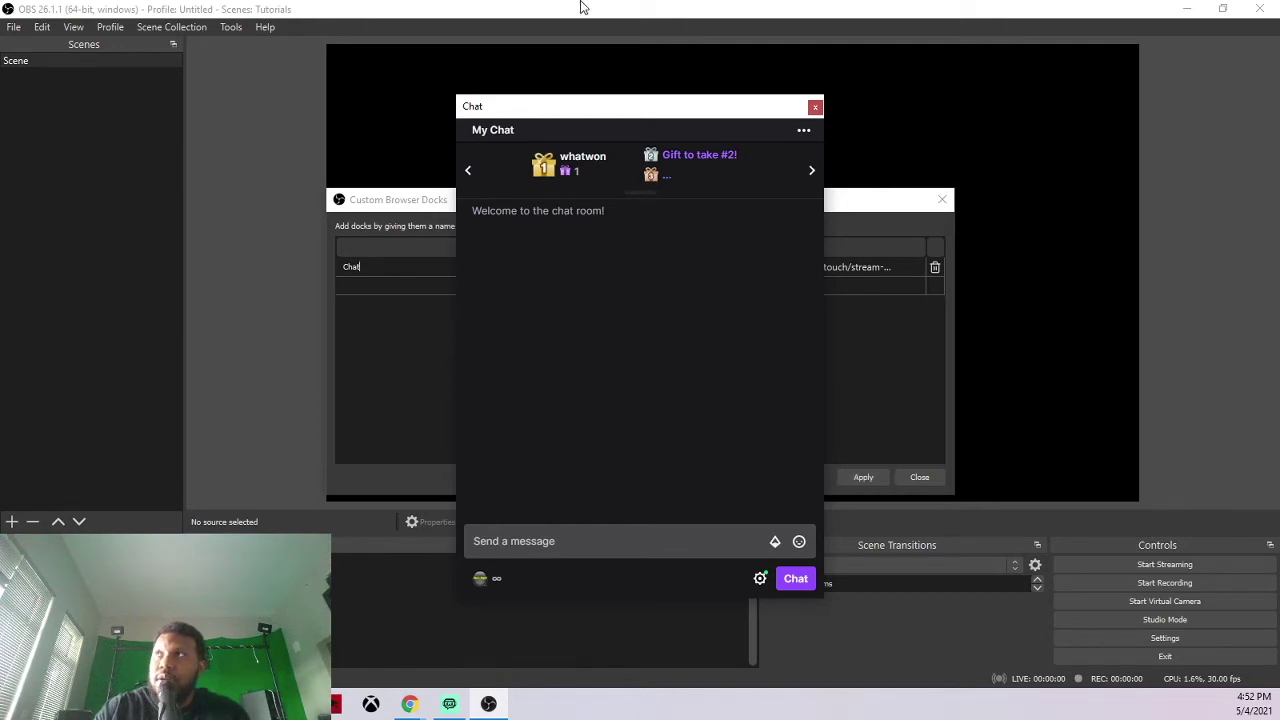
Narrow the floating Chat dock, close the dock settings, and dock it on the window's right side.
drag(578, 116, 606, 250)
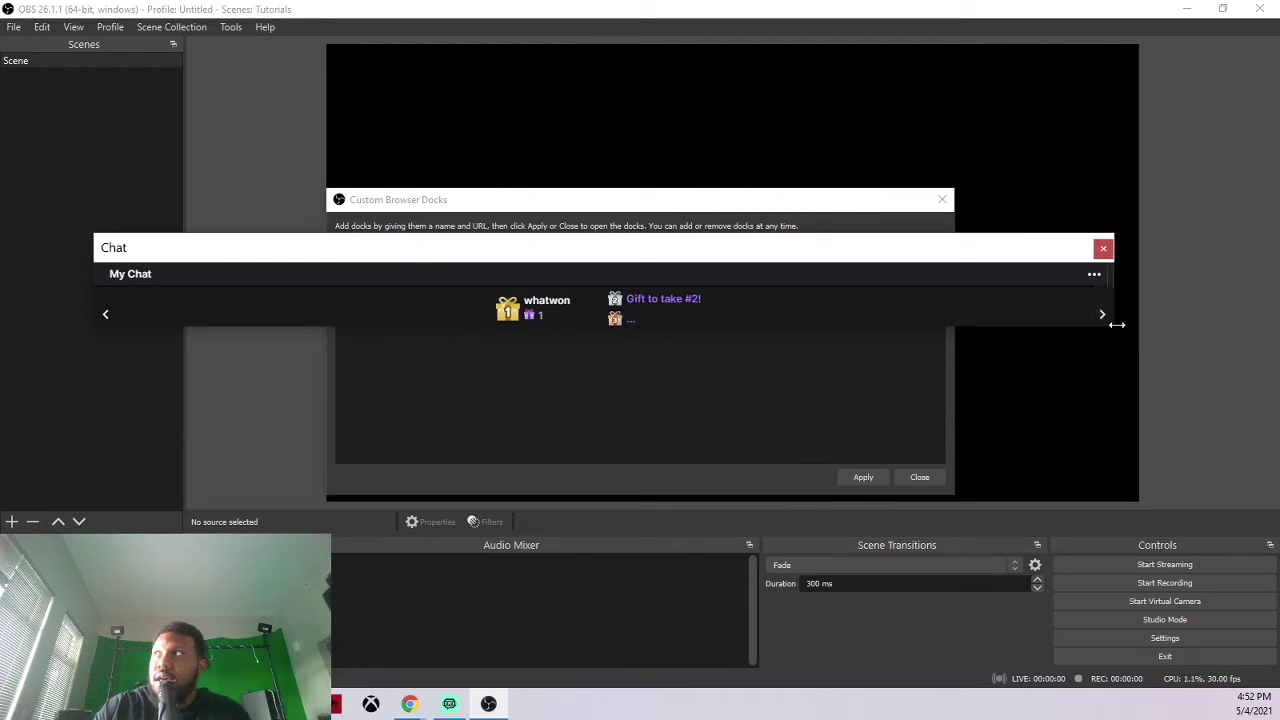
drag(1115, 325, 346, 303)
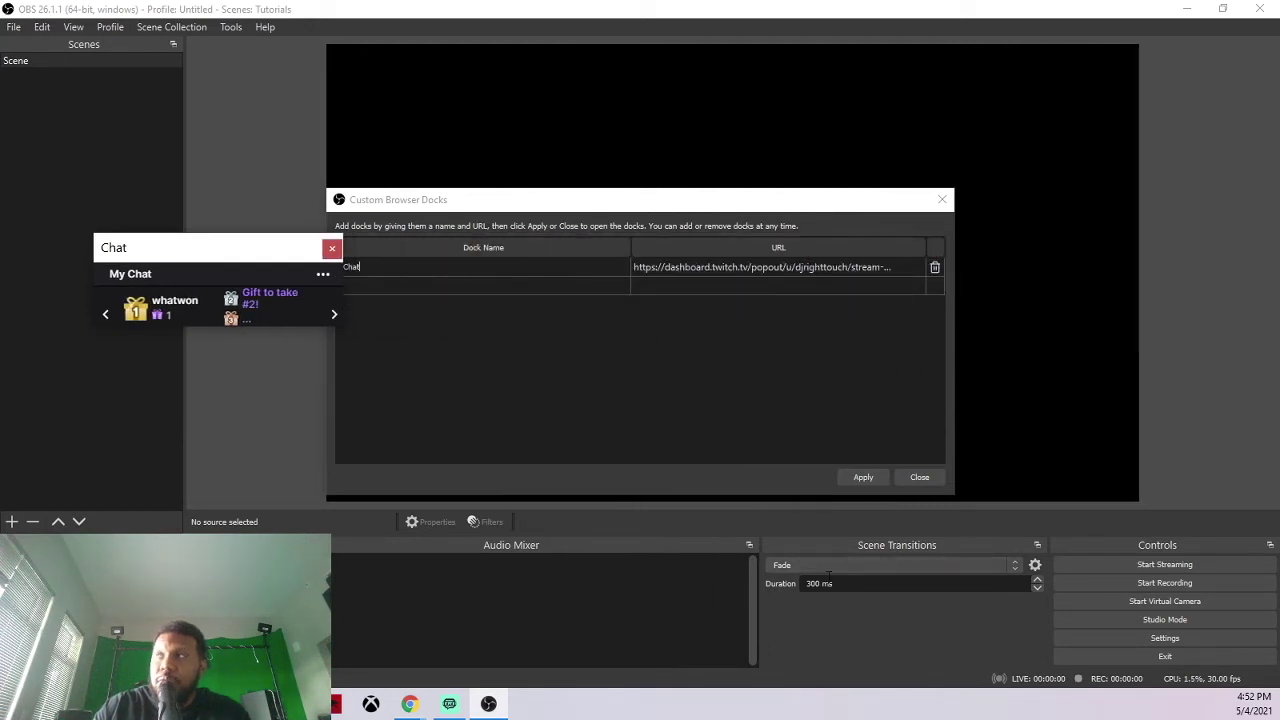
click(860, 482)
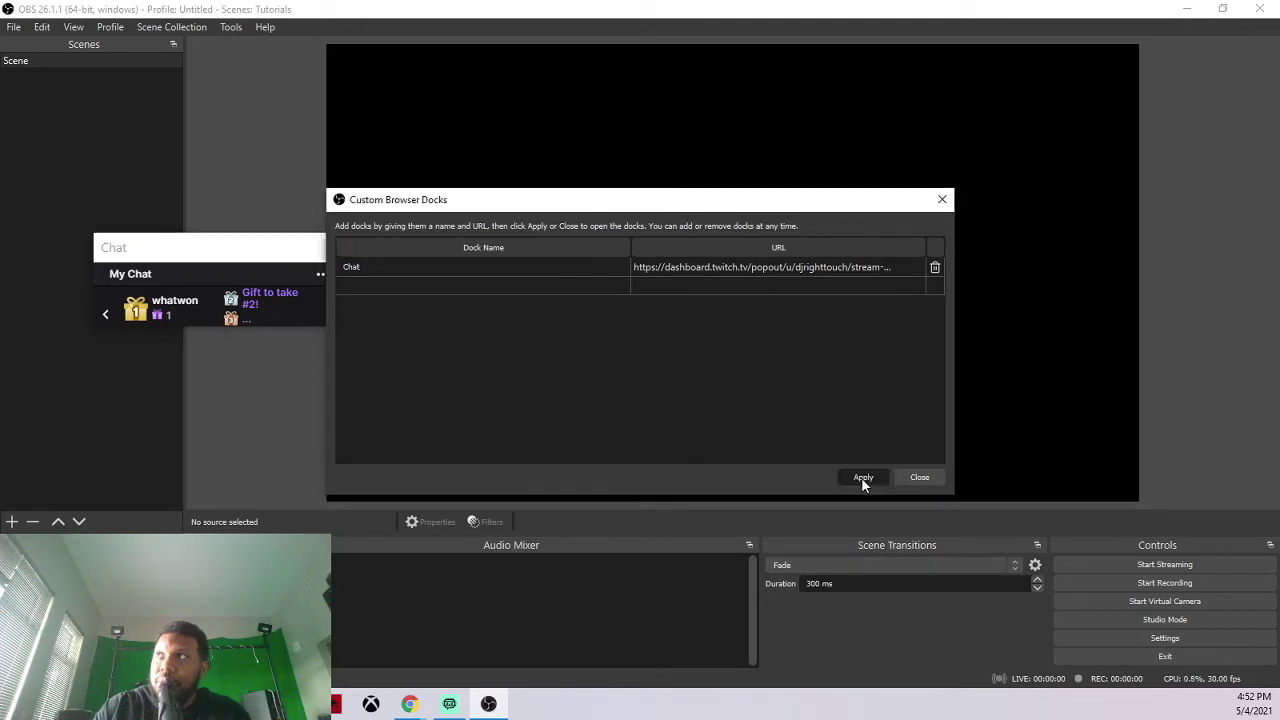
click(919, 478)
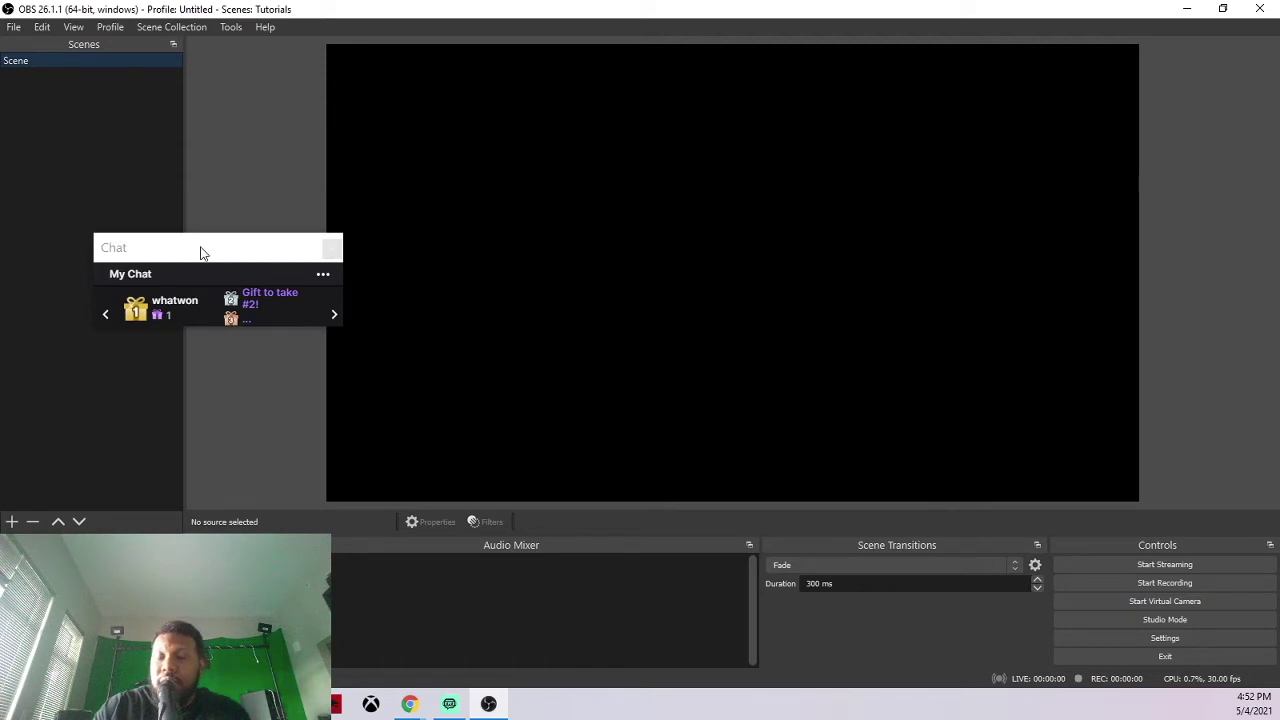
drag(200, 253, 1208, 233)
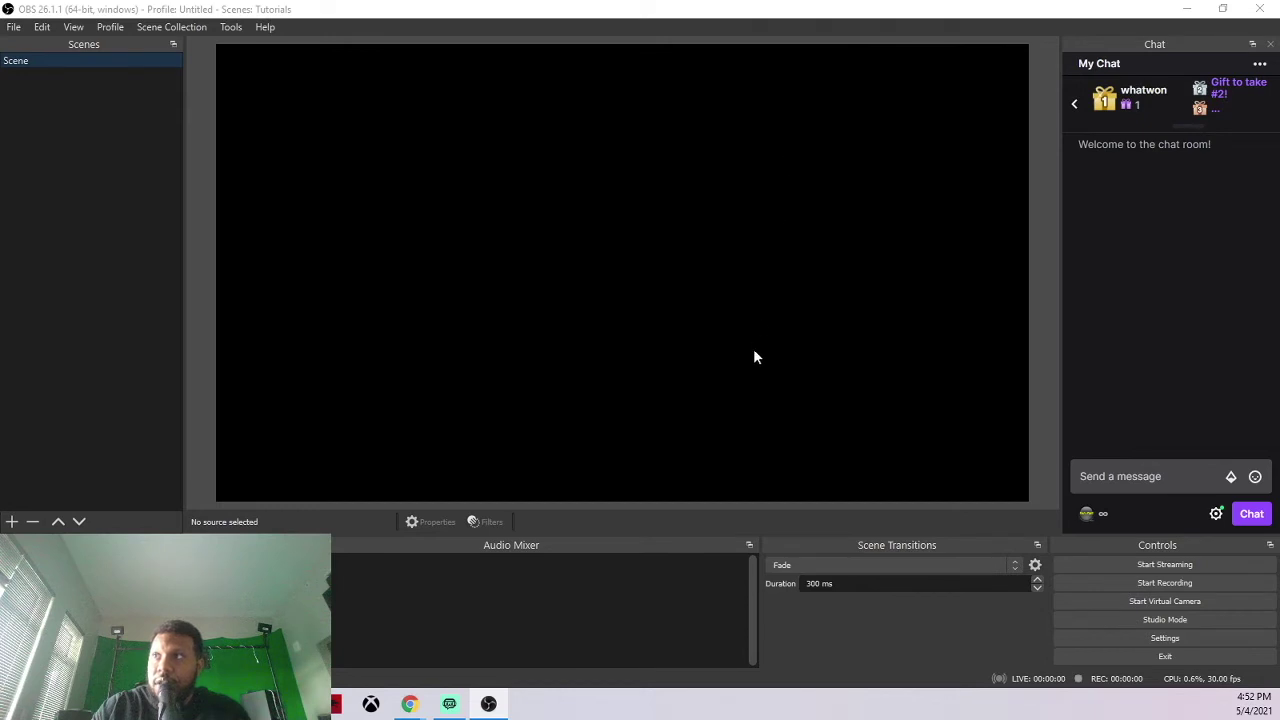
Back in Chrome, pop the Stream Manager's Activity Feed out into its own window.
mouse_move(410, 704)
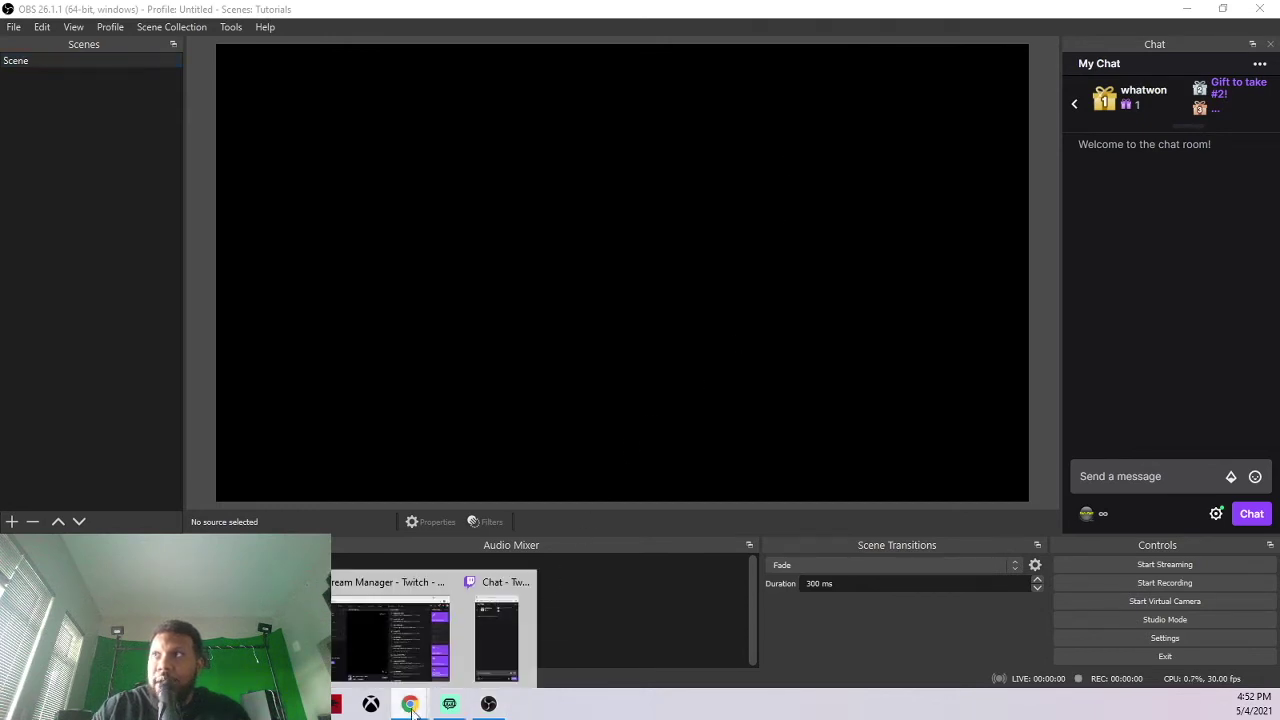
click(440, 585)
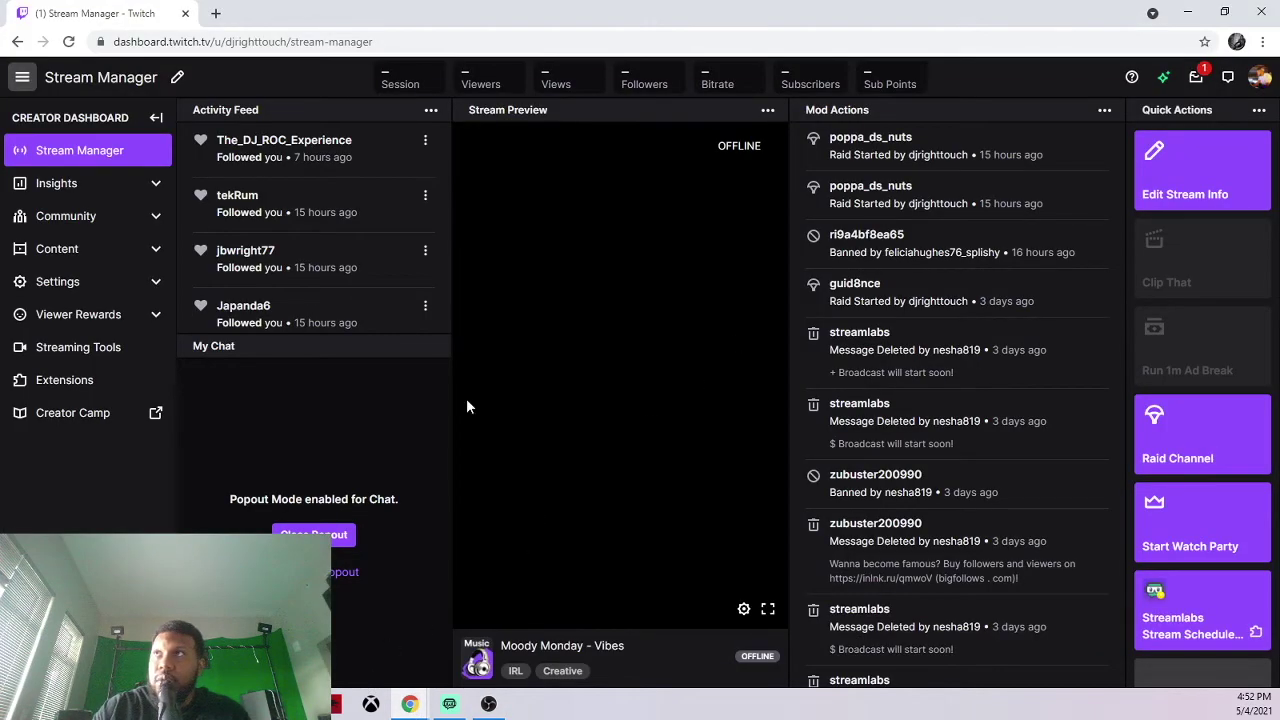
click(430, 118)
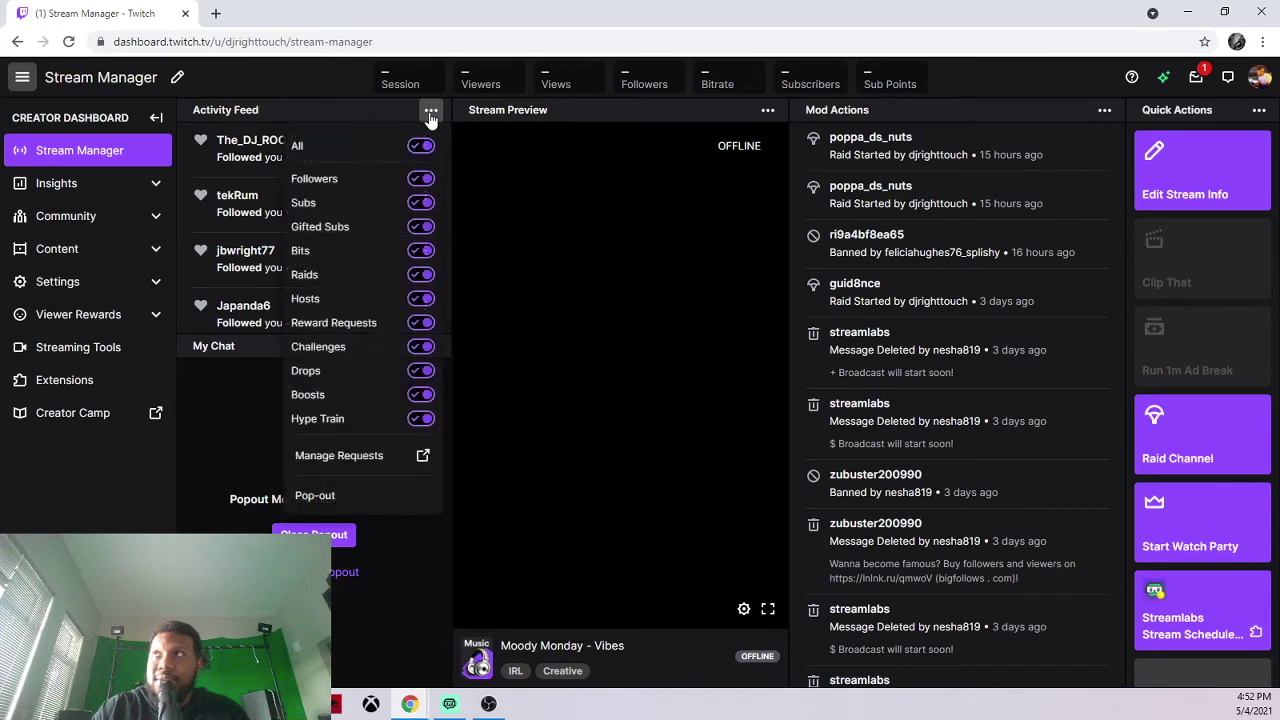
click(340, 497)
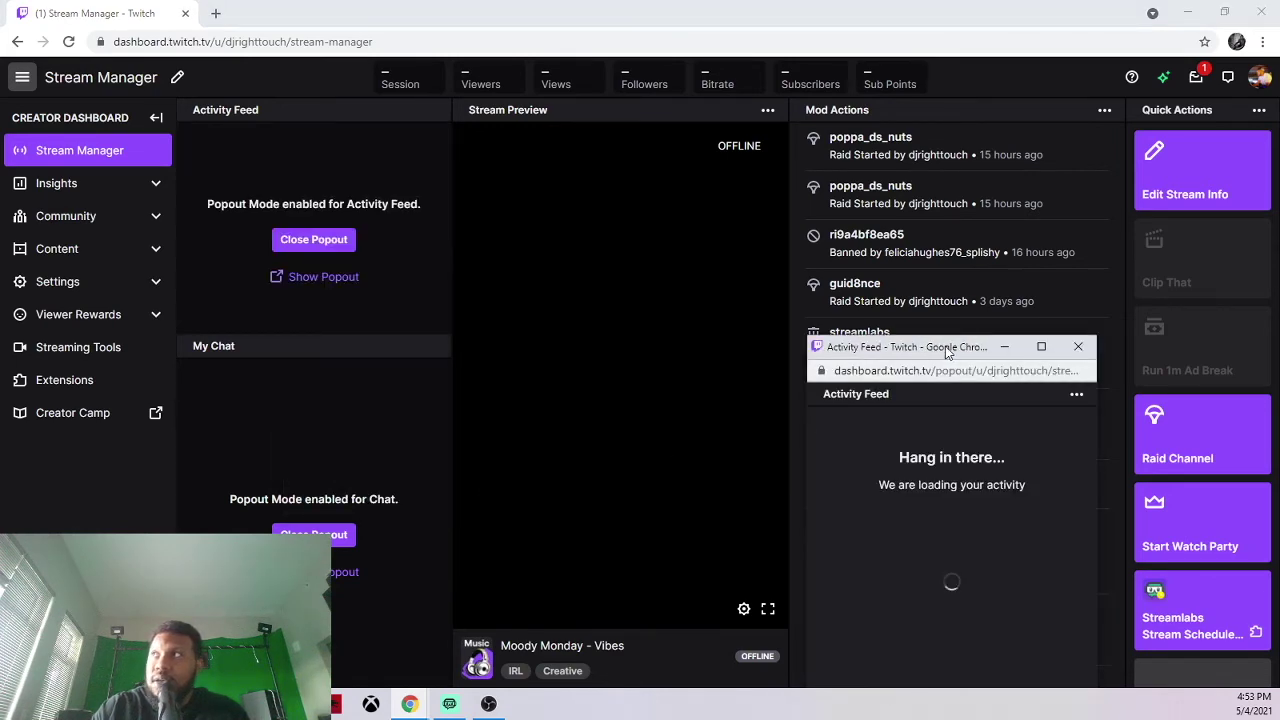
drag(946, 350, 687, 163)
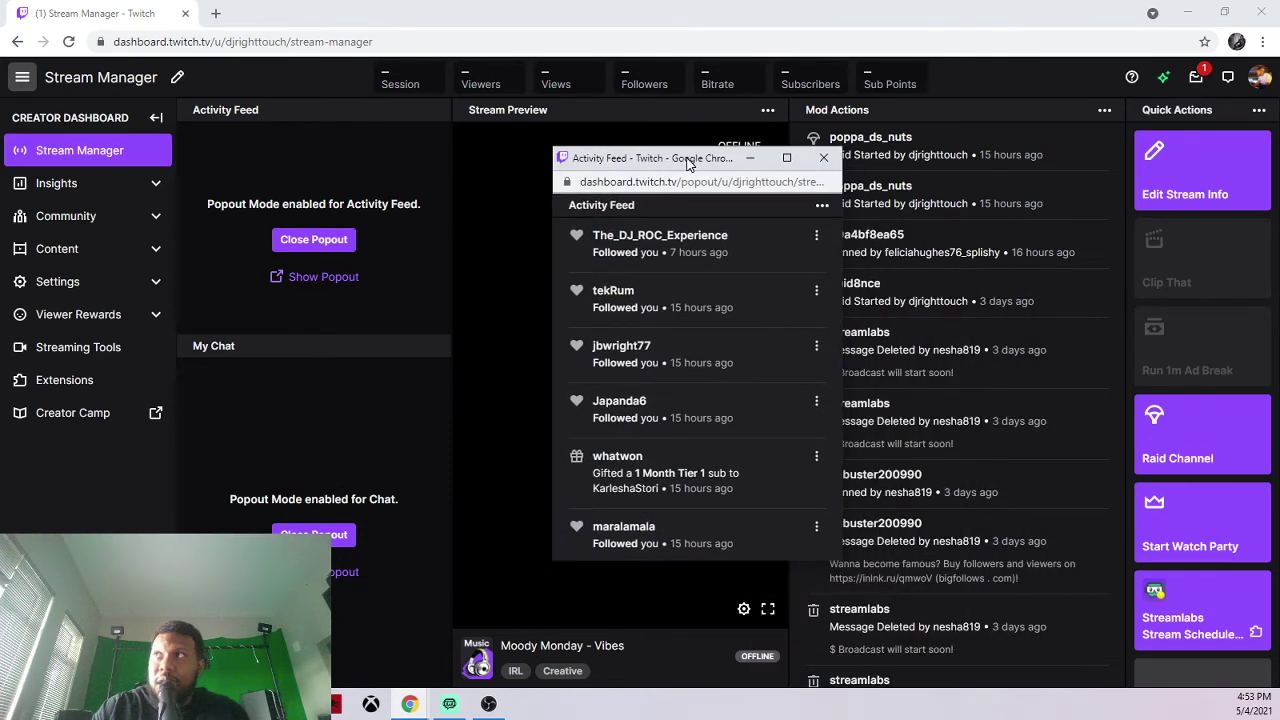
Copy the Activity Feed popout's URL from its address bar.
click(583, 182)
key(cmd+c)
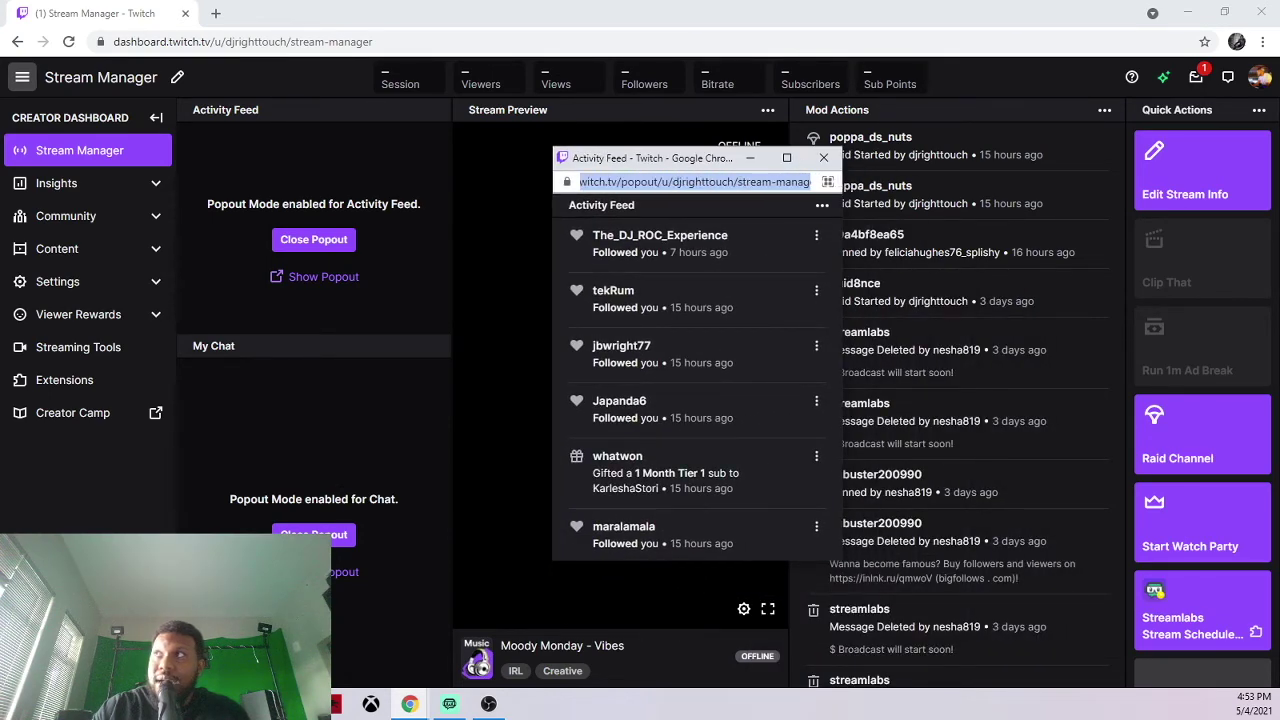
right_click(745, 186)
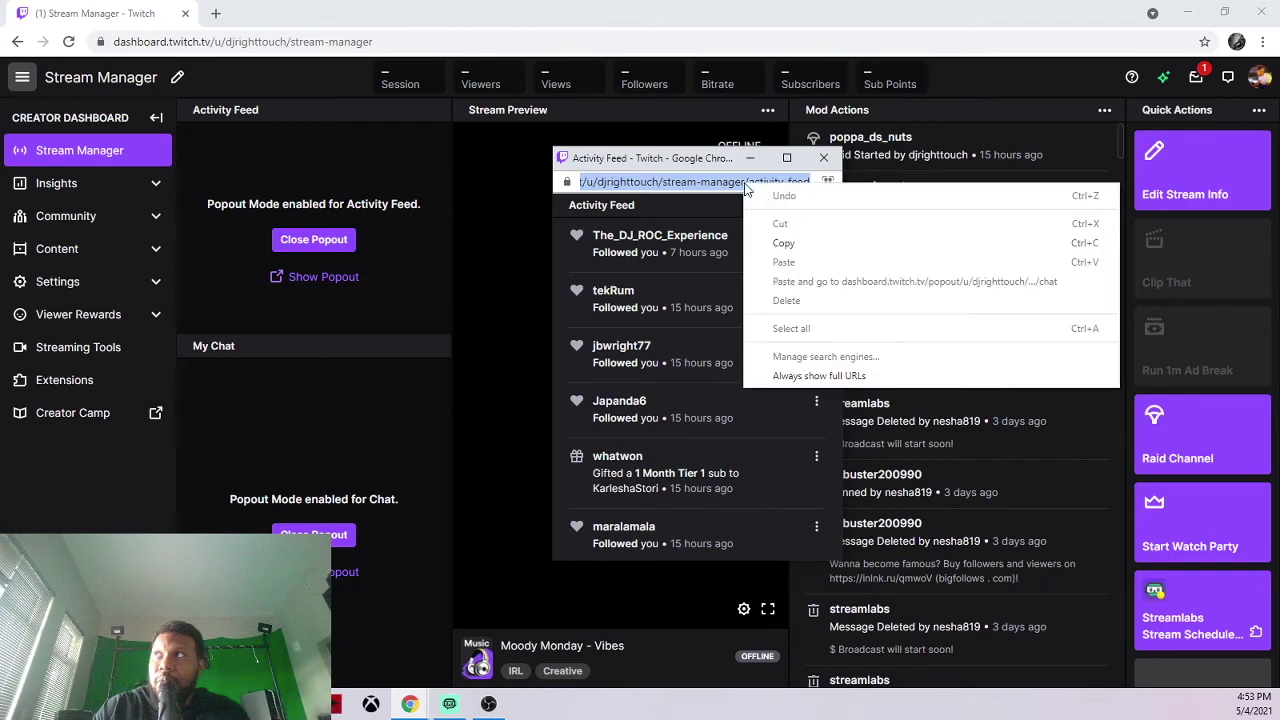
click(786, 243)
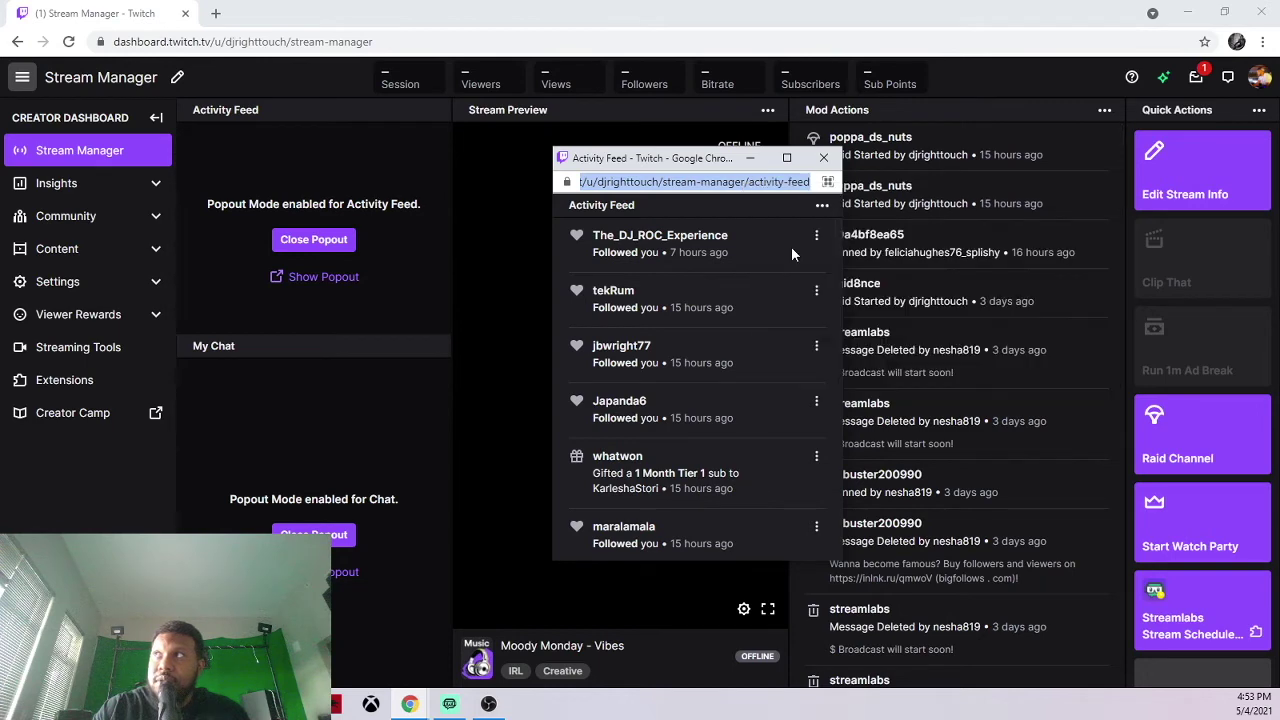
In OBS Custom Browser Docks, paste the Activity Feed URL into row 2 and name it 'Activity Feed'.
click(488, 704)
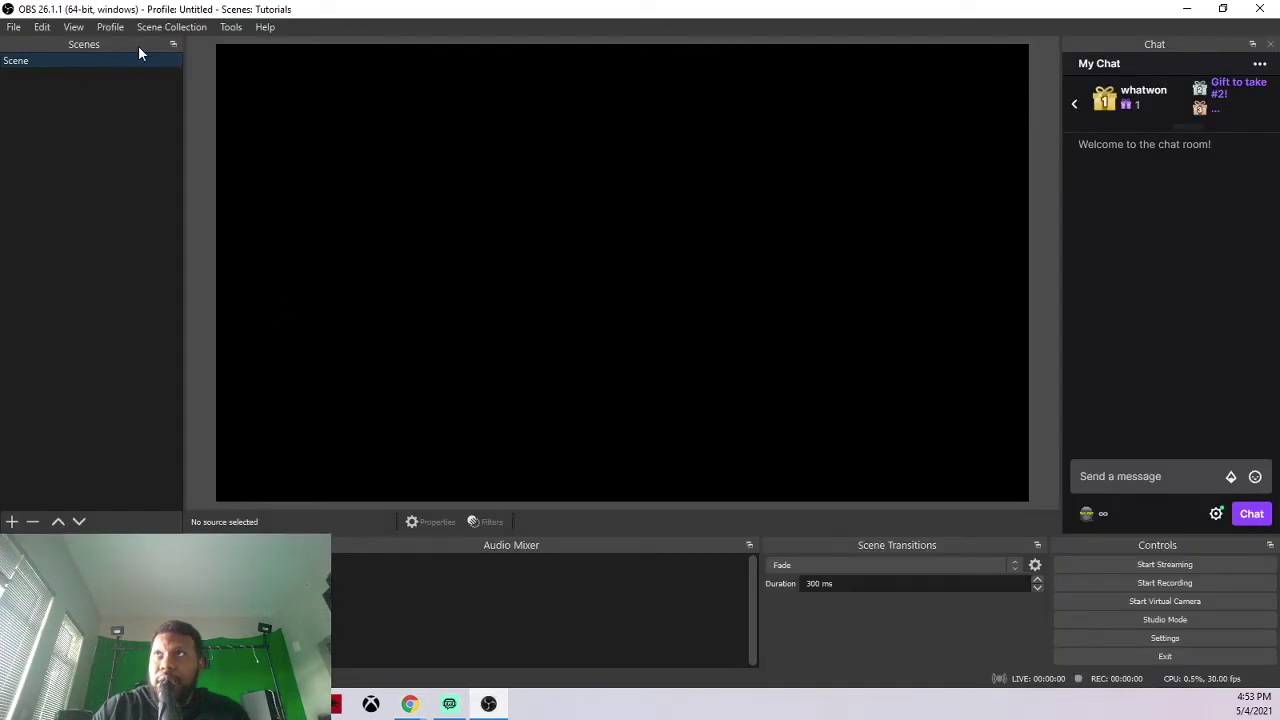
click(74, 27)
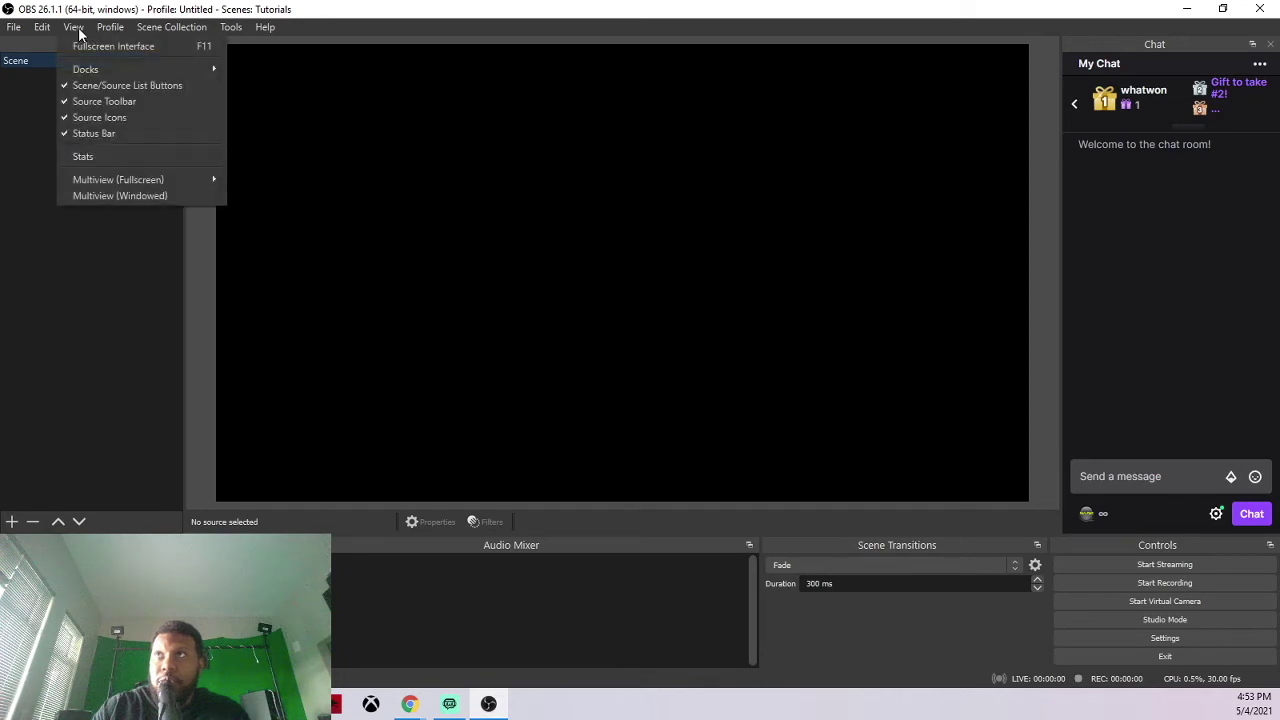
mouse_move(102, 71)
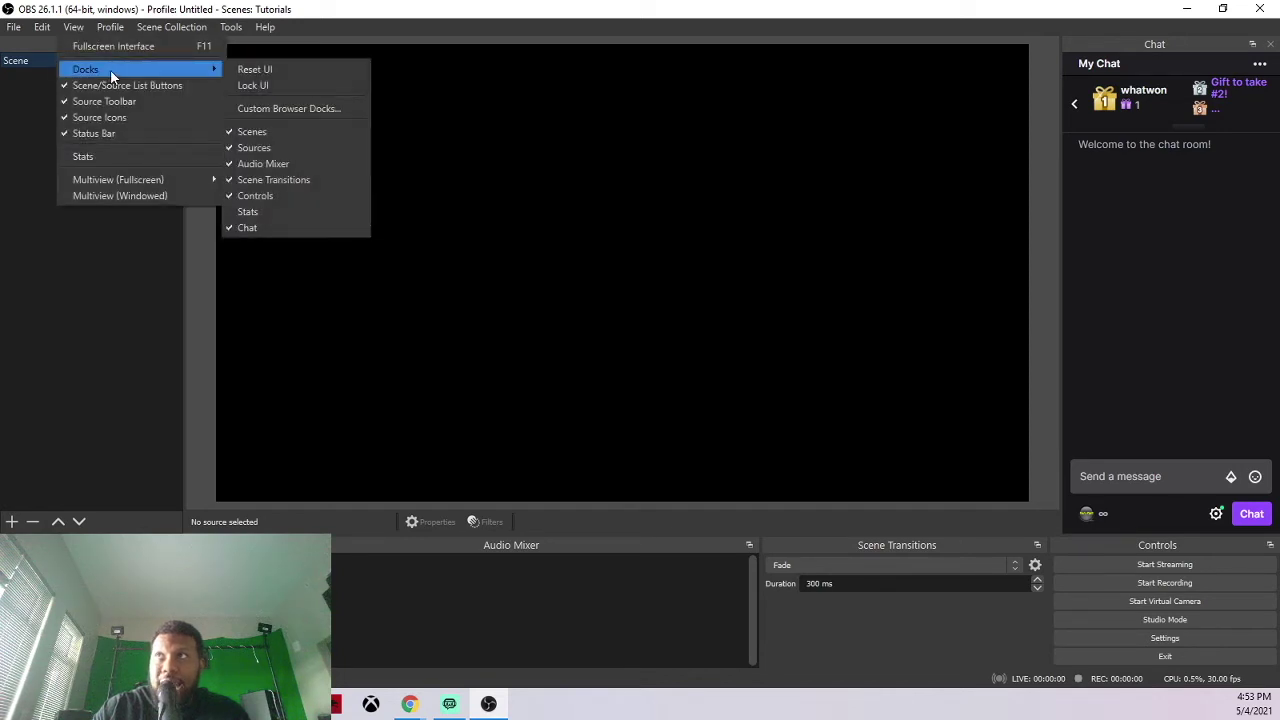
click(279, 107)
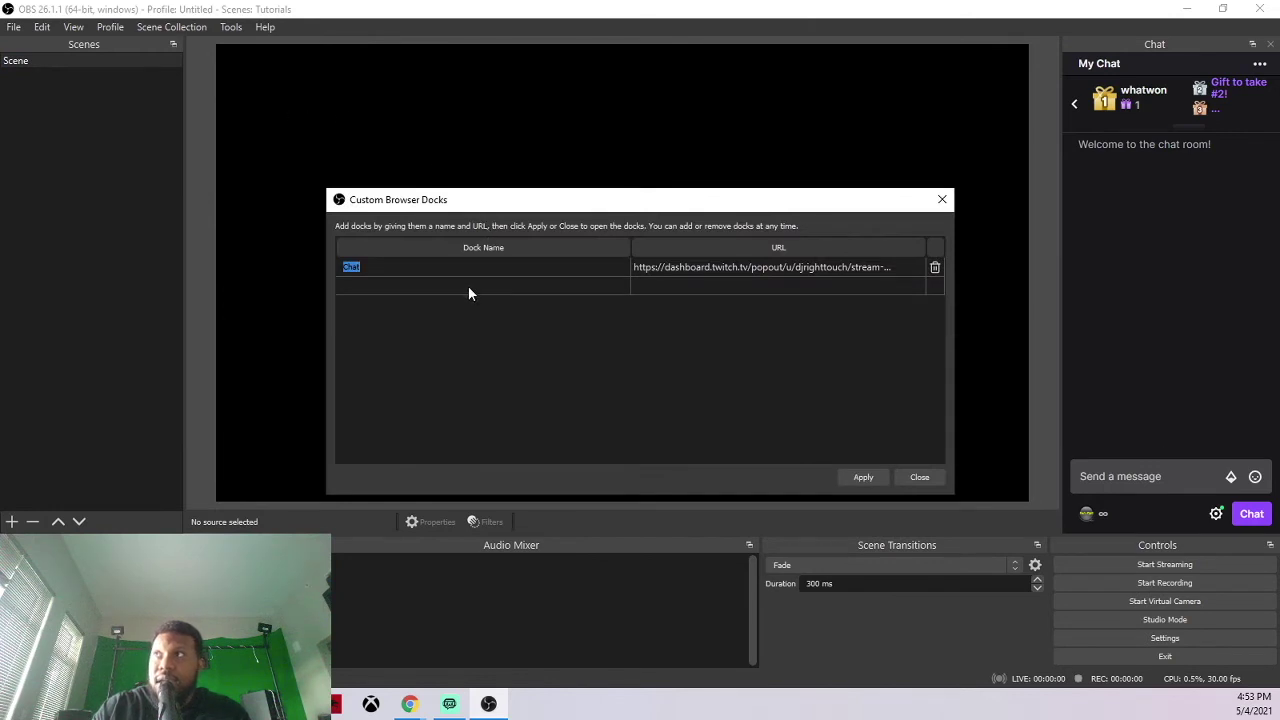
double_click(645, 285)
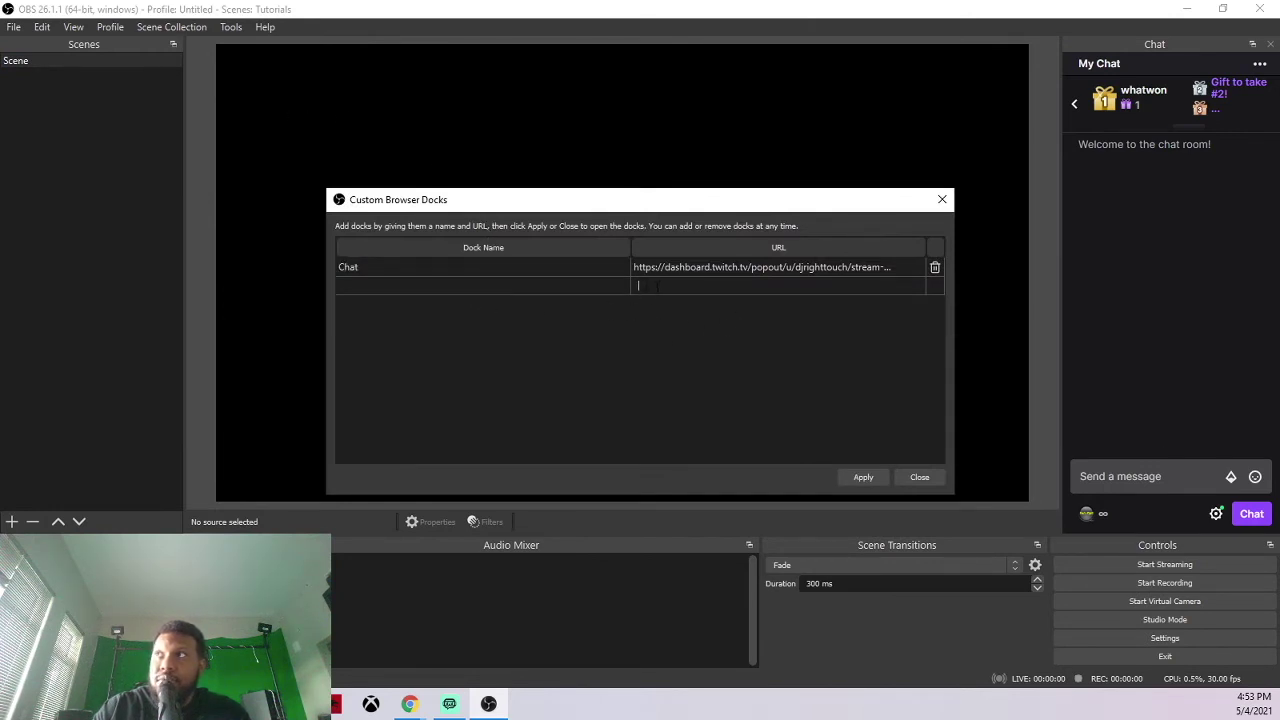
right_click(664, 287)
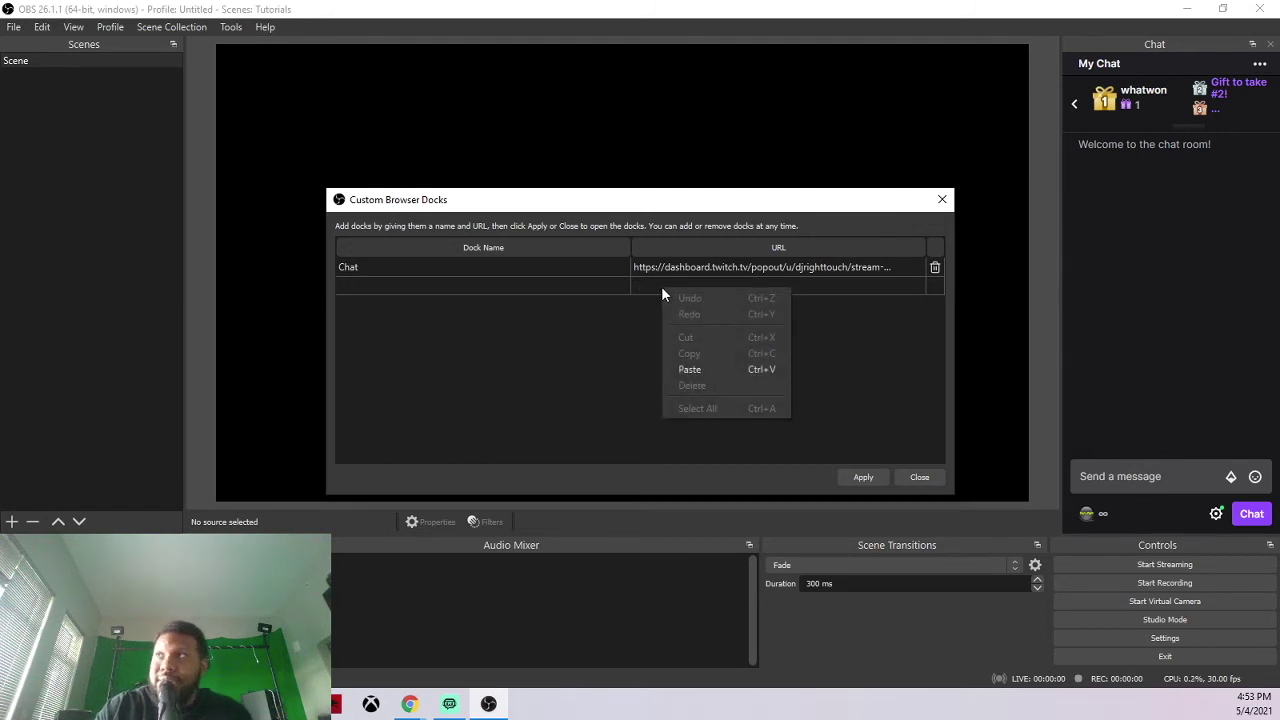
click(700, 370)
double_click(545, 286)
text(A)
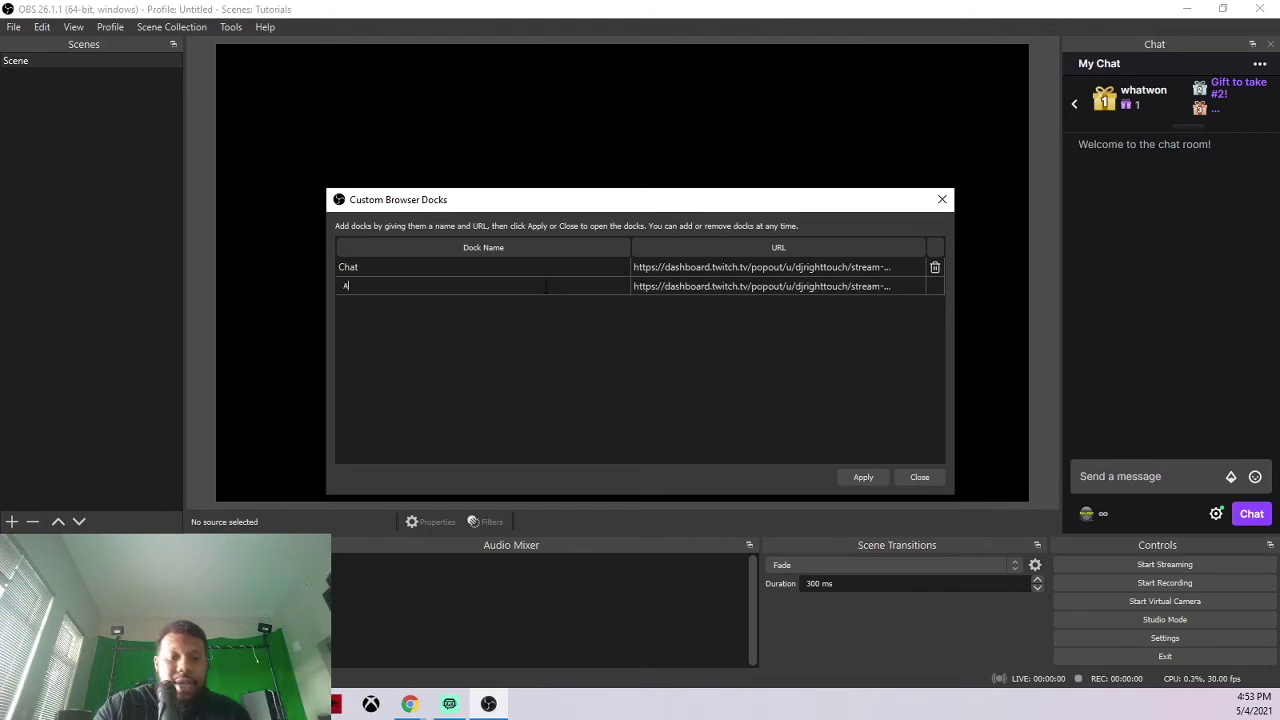
text(ctivity Feed)
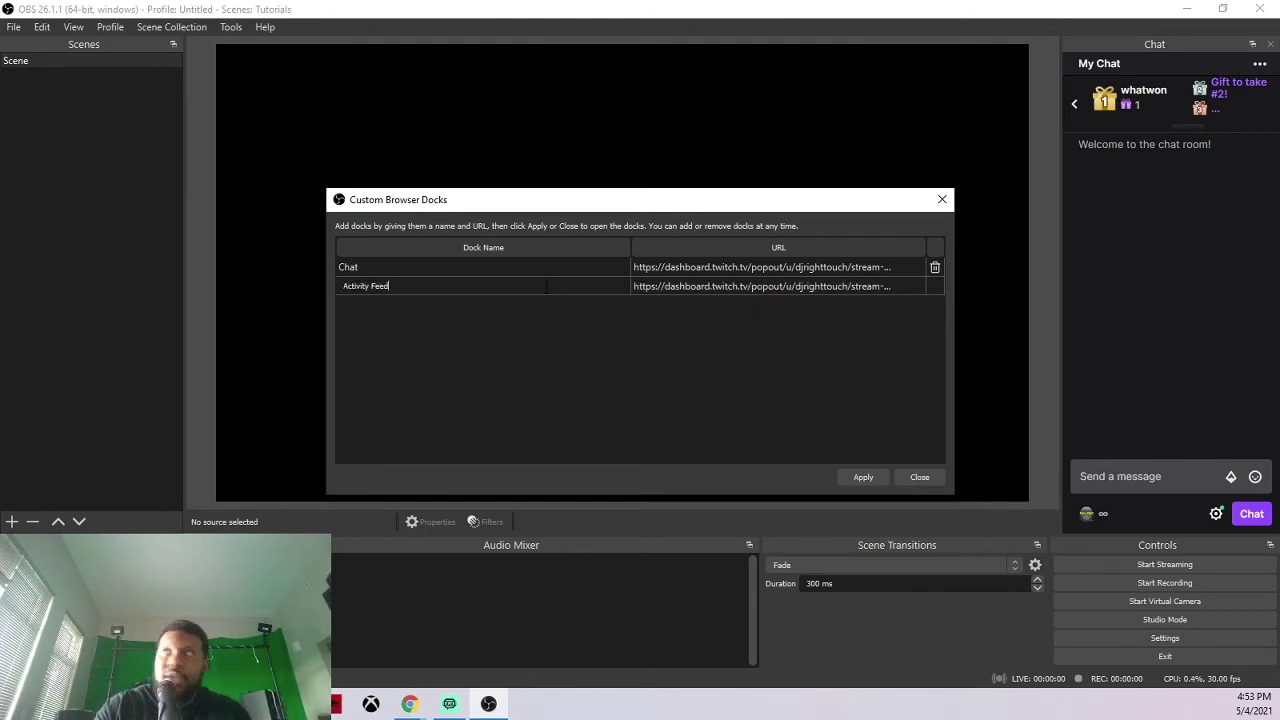
Apply the Activity Feed dock, close the settings, and dock it across the top.
click(862, 479)
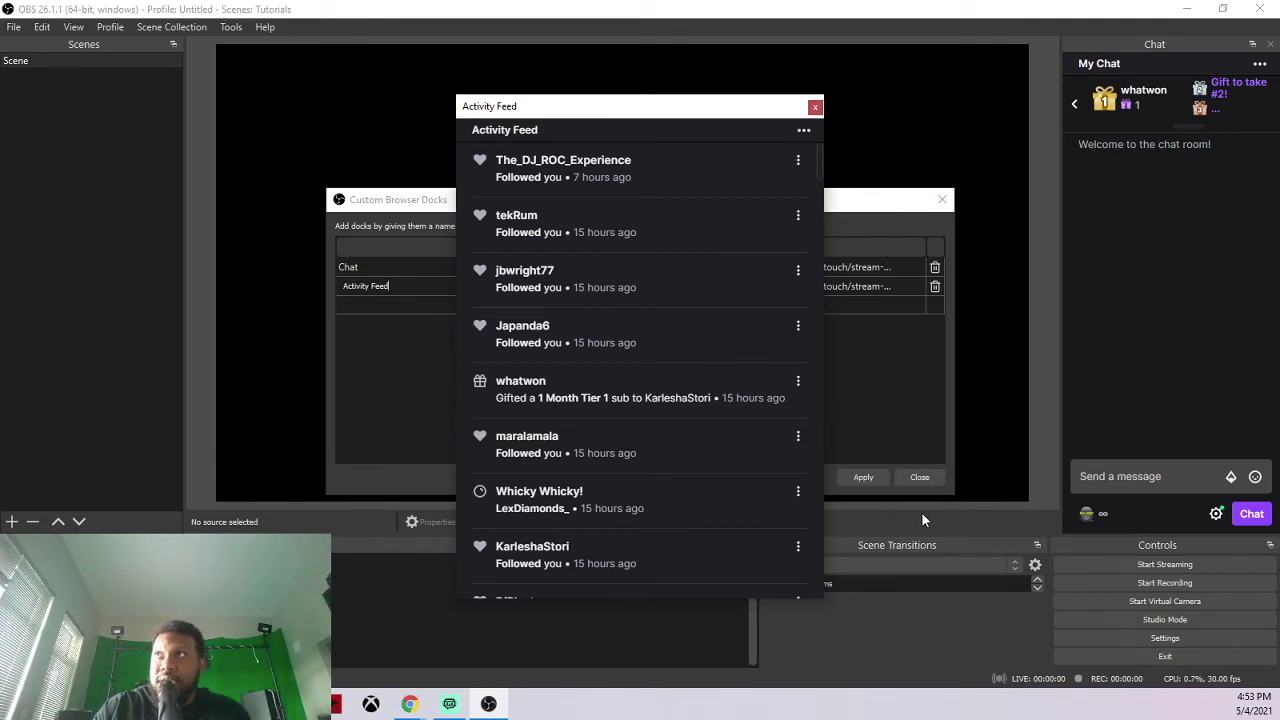
click(920, 478)
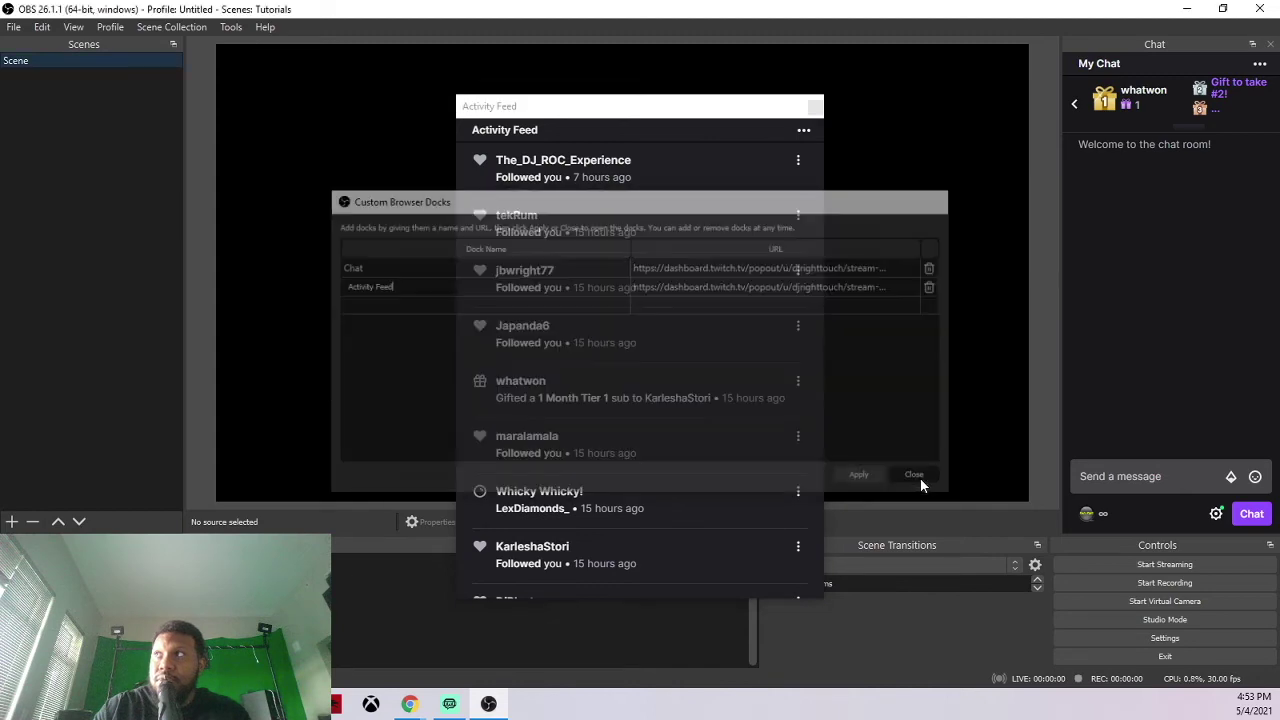
drag(600, 107, 222, 70)
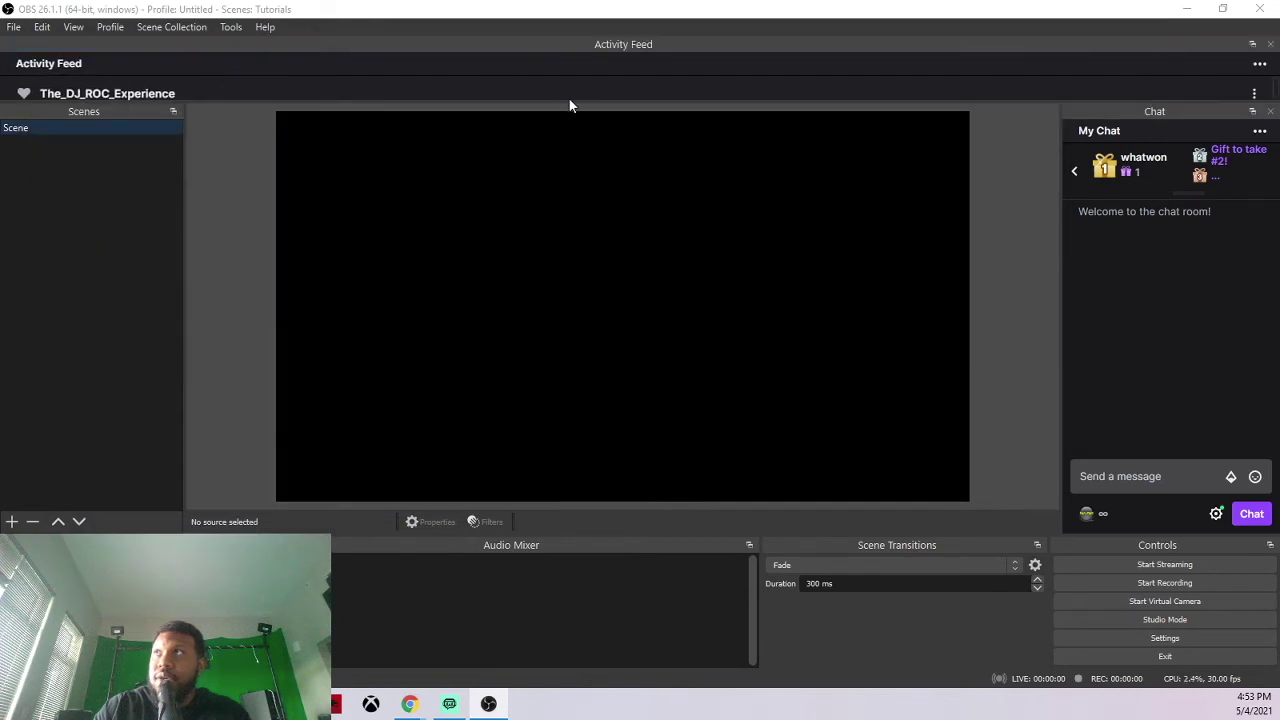
Drag the Activity Feed dock's splitter down so it shows two entries.
drag(566, 101, 560, 163)
scroll(543, 123, down, 1)
scroll(572, 118, up, 1)
scroll(573, 119, down, 8)
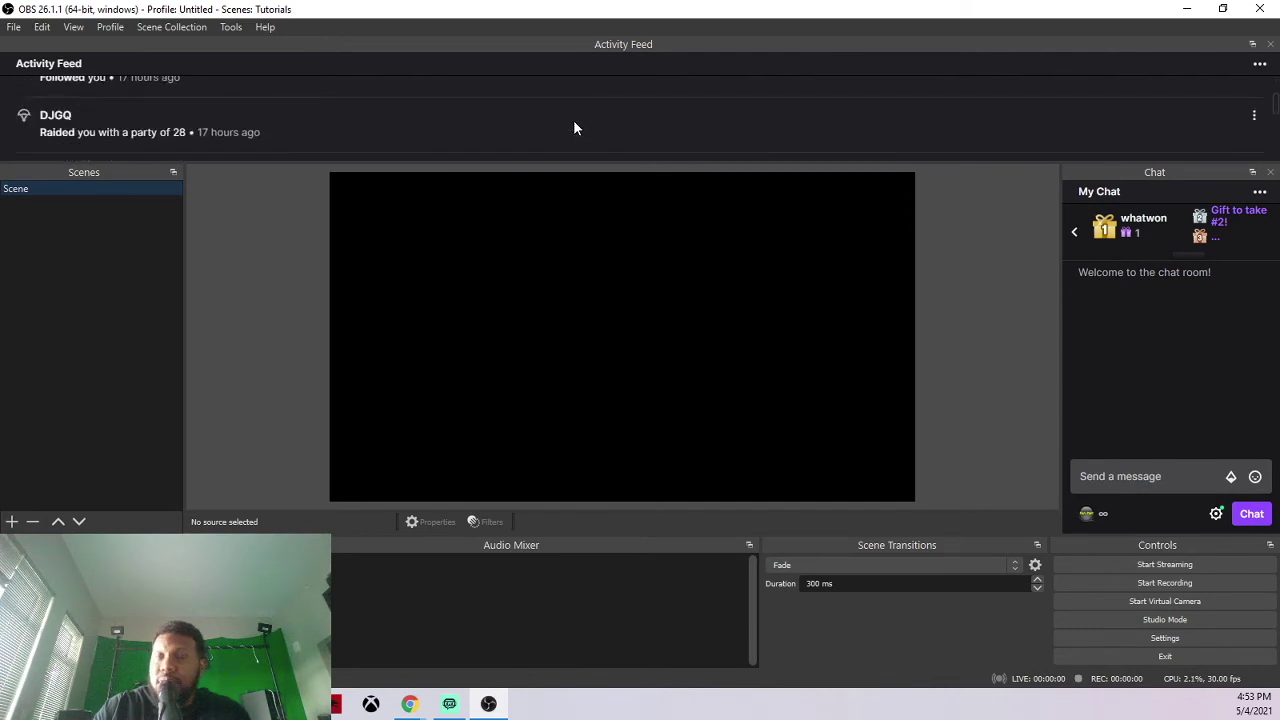
scroll(575, 126, down, 3)
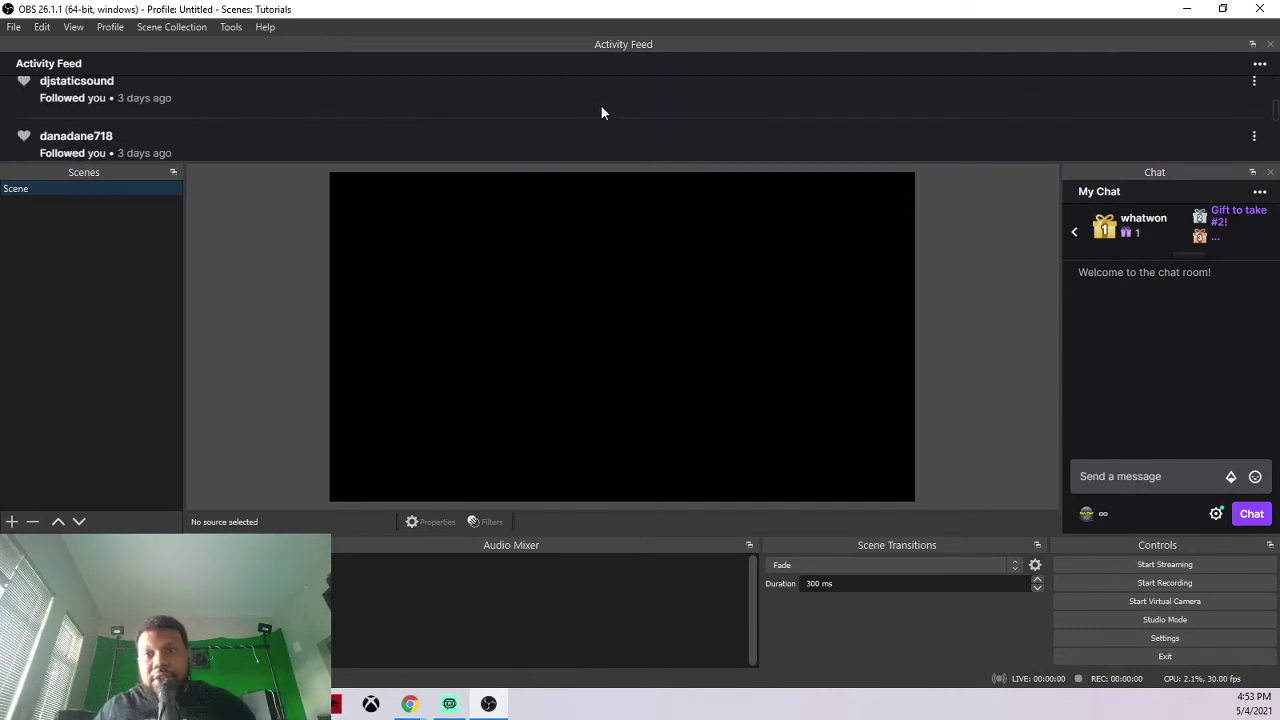